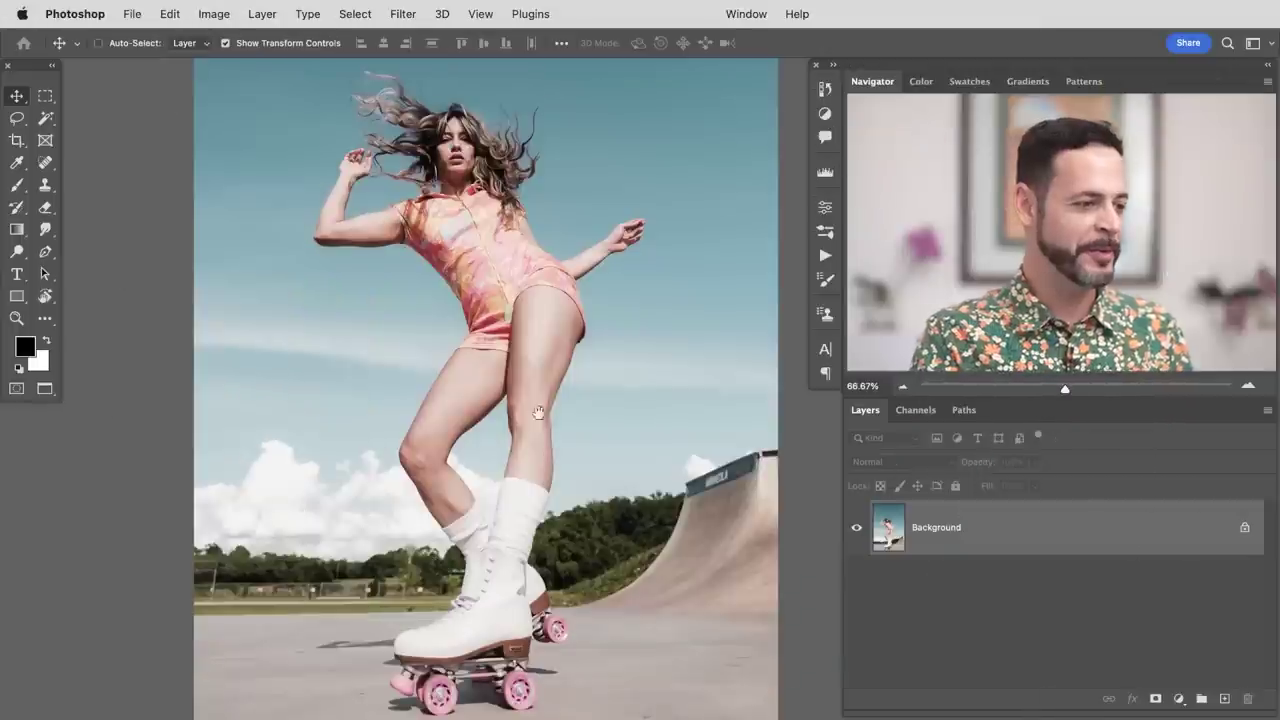
- Place the full sunflower photo and the close-up sunflower photo from the Sample Images folder into the skater document as layers
{"action": "left_click_drag", "start_coordinate": [571, 437], "coordinate": [546, 457]}
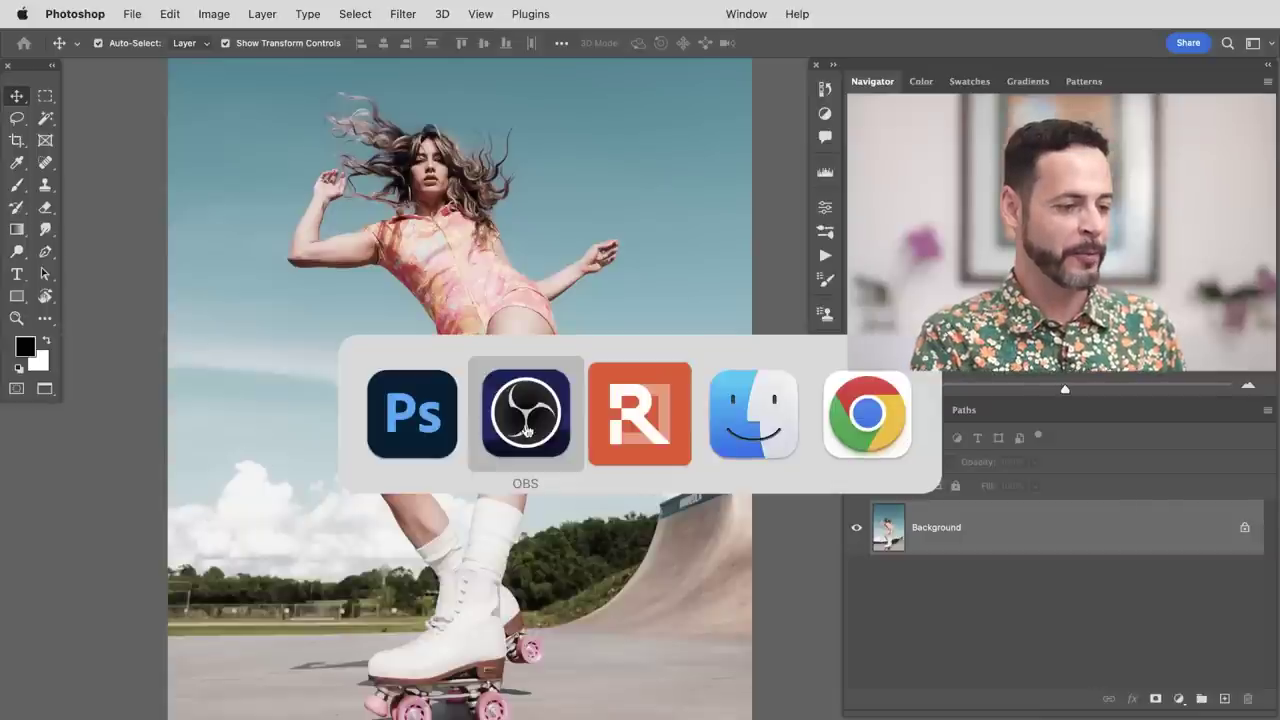
{"action": "left_click", "coordinate": [742, 413]}
{"action": "left_click", "coordinate": [550, 293]}
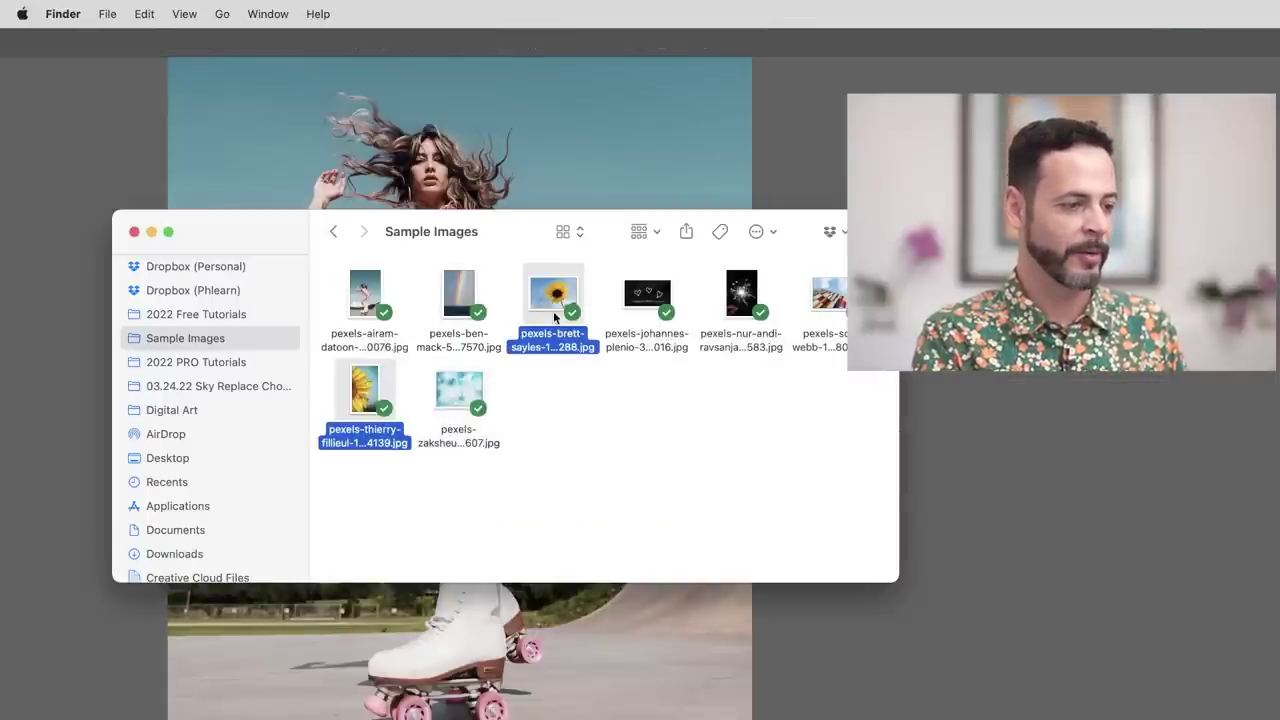
{"action": "left_click_drag", "start_coordinate": [549, 295], "coordinate": [502, 317]}
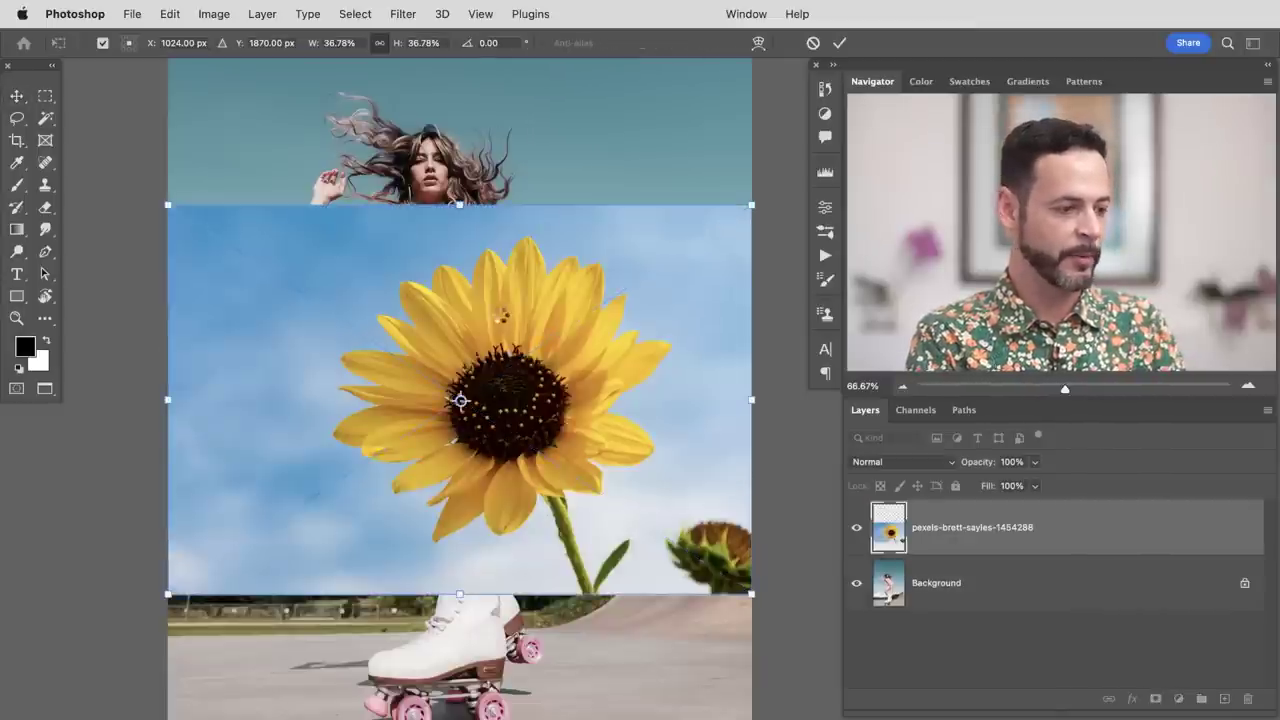
{"action": "key", "text": "Return"}
{"action": "key", "text": "Return"}
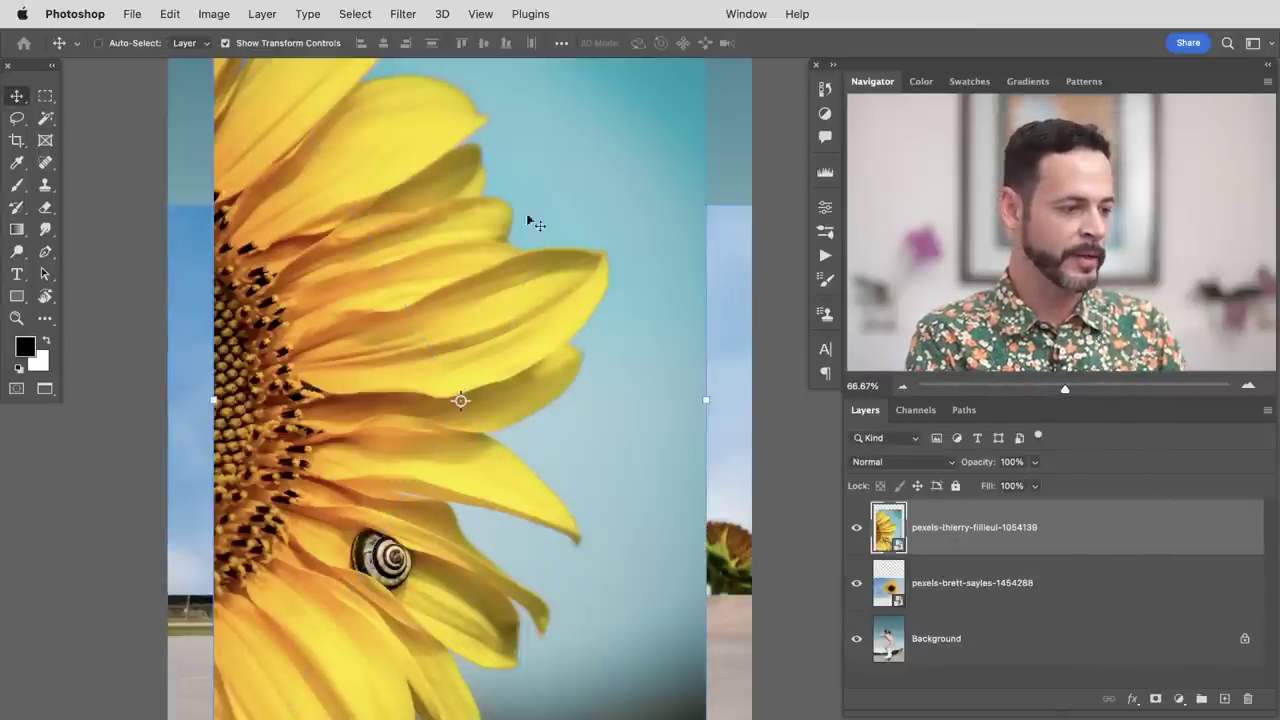
- Hide the close-up sunflower layer and the full sunflower layer so only the skater photo shows
{"action": "left_click", "coordinate": [856, 530]}
{"action": "left_click", "coordinate": [960, 576]}
{"action": "left_click_drag", "start_coordinate": [608, 491], "coordinate": [562, 456]}
{"action": "left_click_drag", "start_coordinate": [469, 384], "coordinate": [526, 416]}
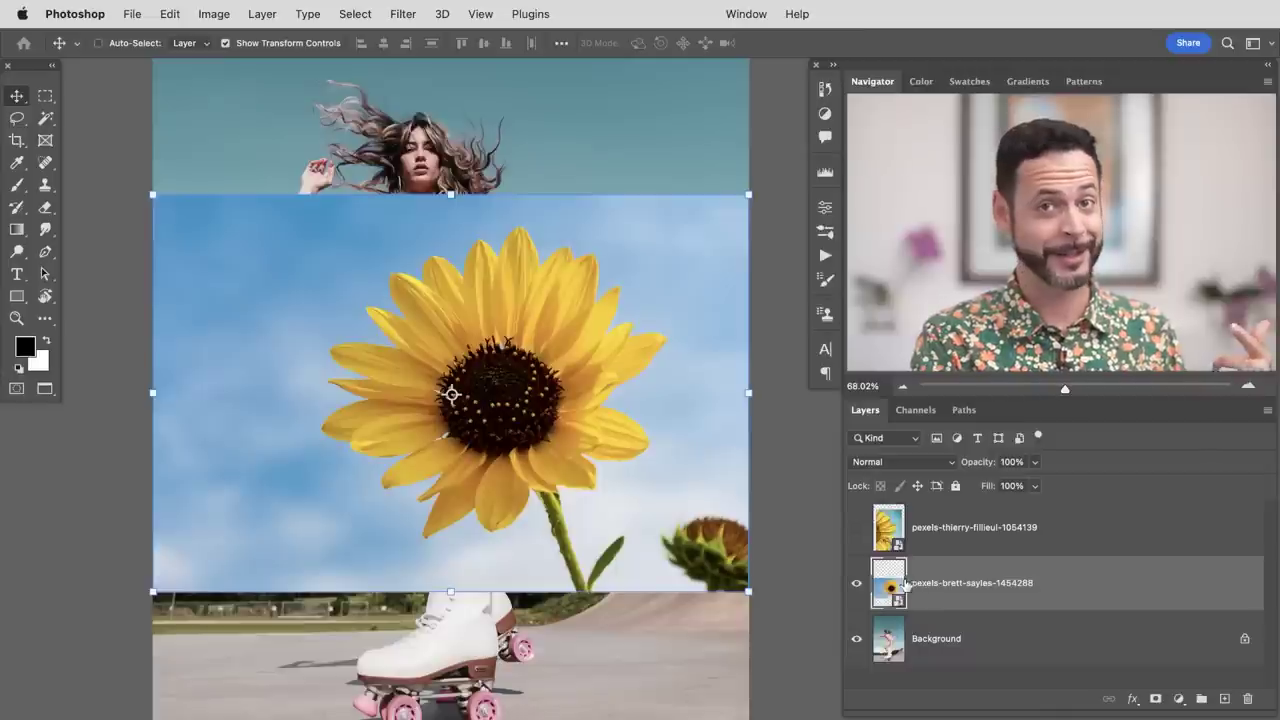
{"action": "left_click", "coordinate": [855, 586]}
- Select the skater on the Background layer with Select Subject, then duplicate the layer and mask the copy with that selection
{"action": "left_click", "coordinate": [984, 634]}
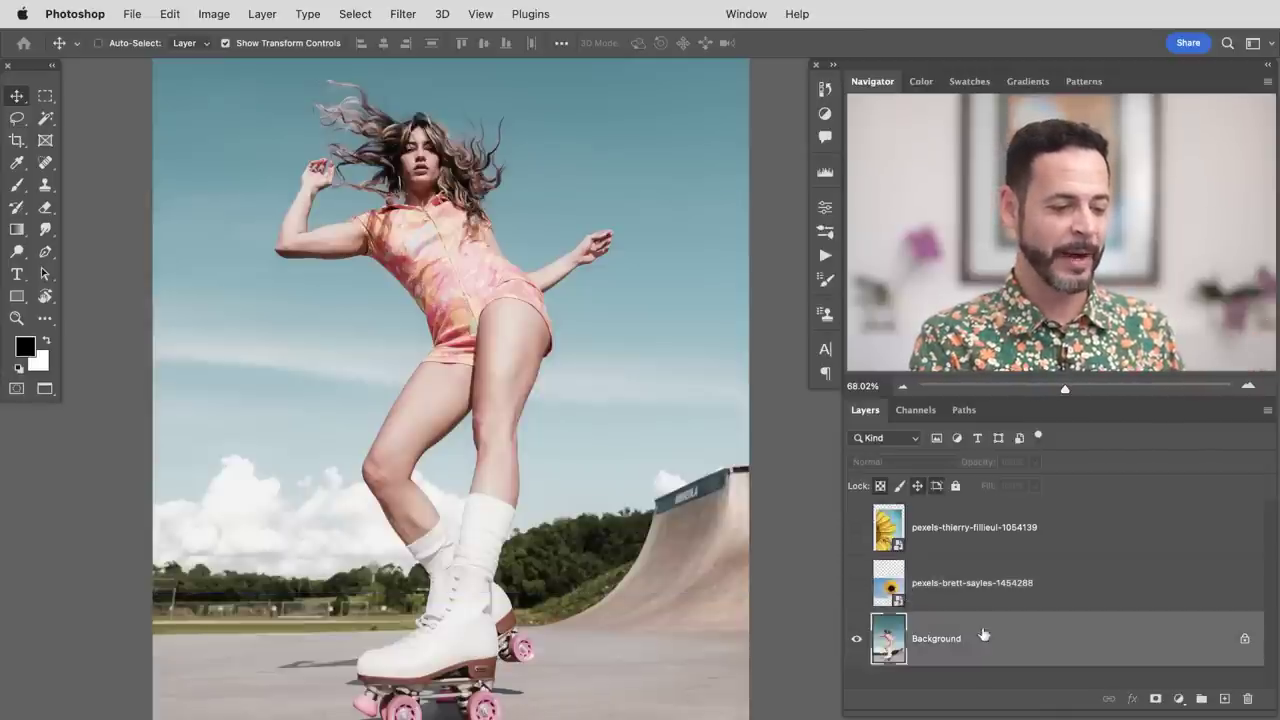
{"action": "left_click", "coordinate": [355, 14]}
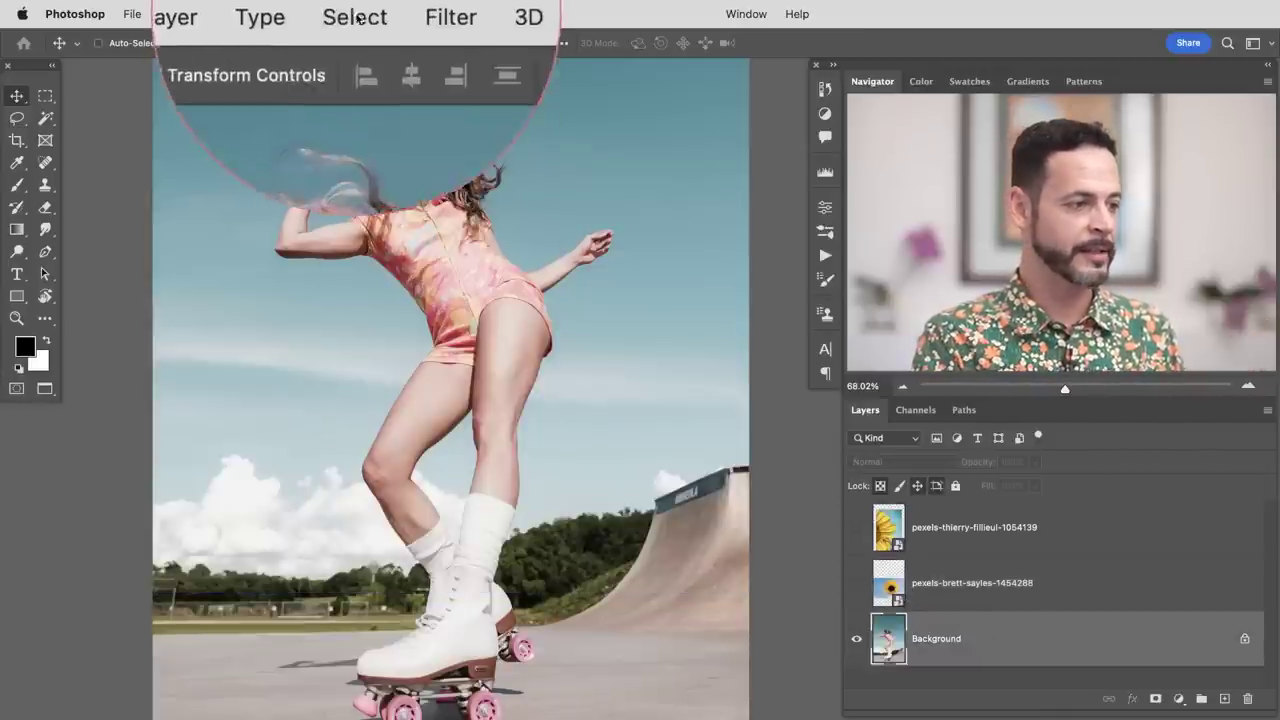
{"action": "left_click", "coordinate": [362, 36]}
{"action": "left_click", "coordinate": [355, 14]}
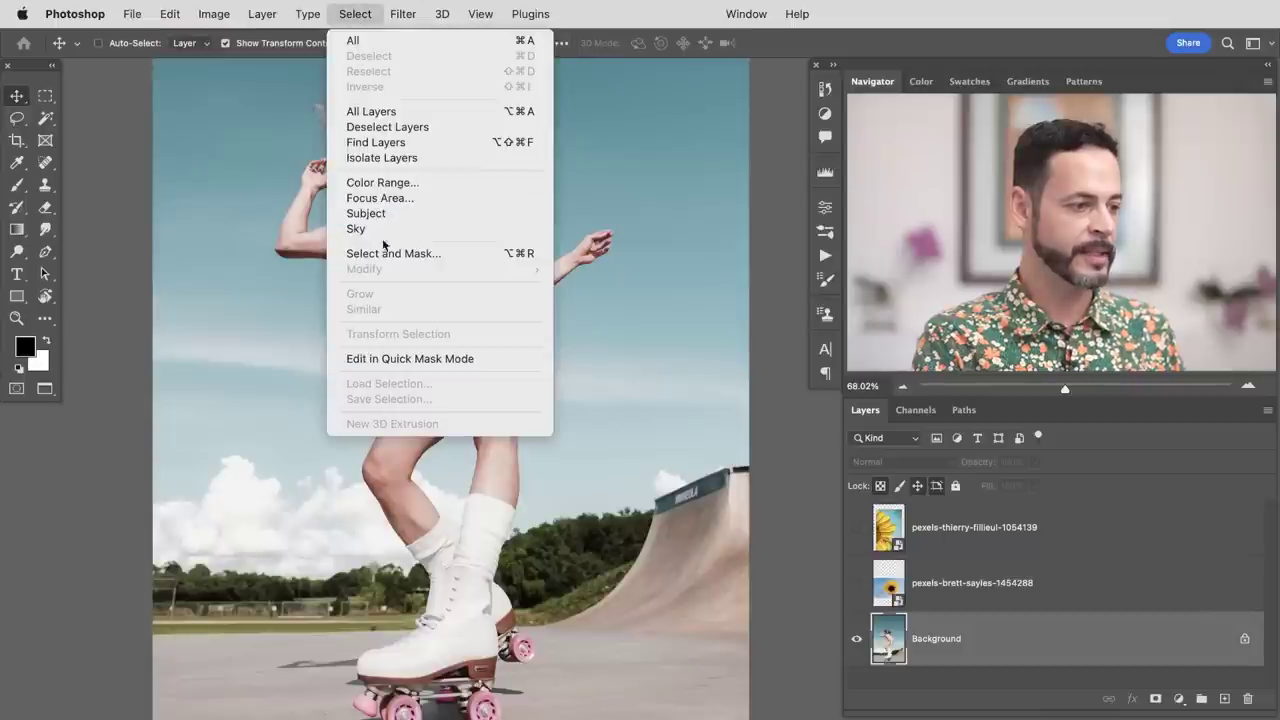
{"action": "left_click", "coordinate": [381, 215]}
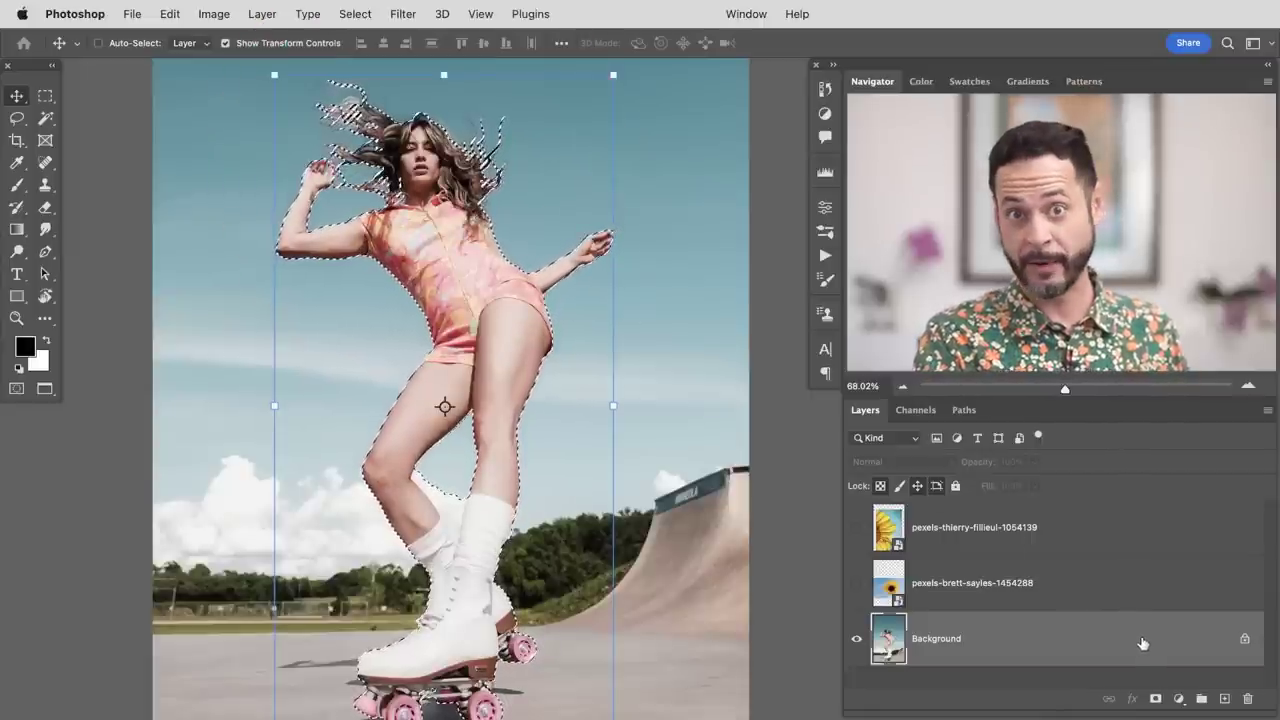
{"action": "left_click_drag", "start_coordinate": [1143, 645], "coordinate": [1224, 698]}
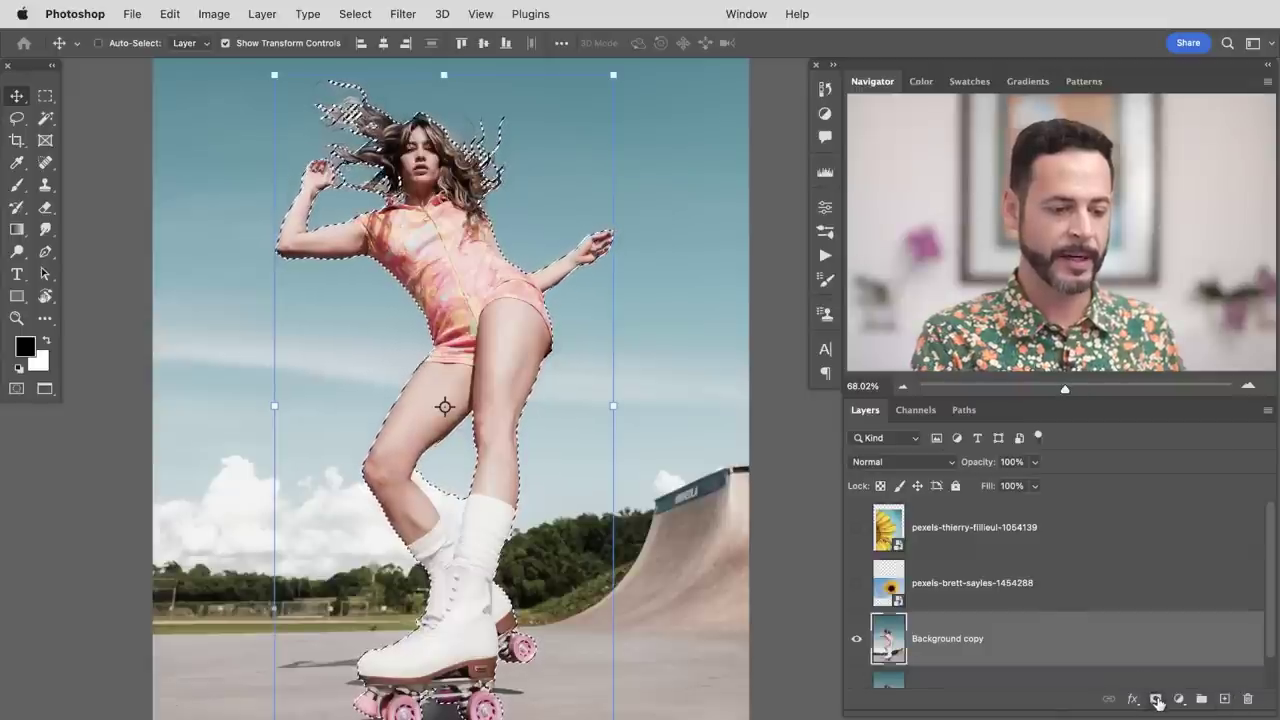
{"action": "left_click", "coordinate": [1156, 700]}
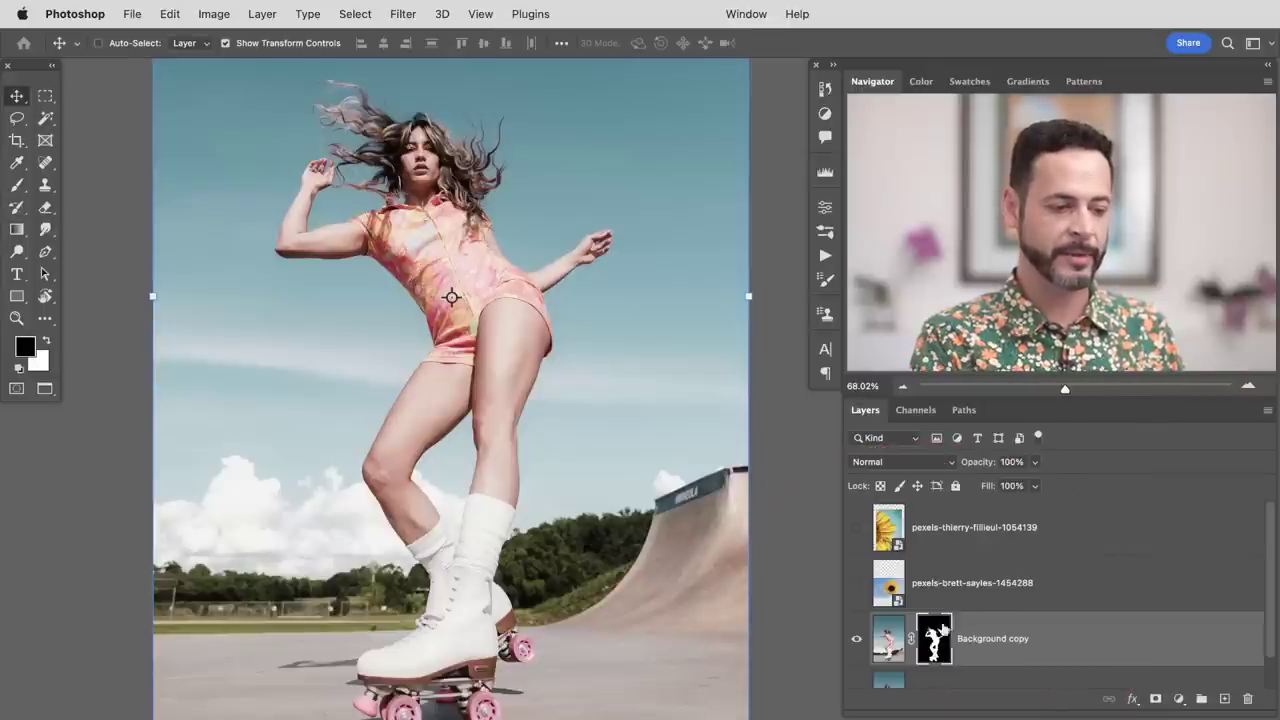
- Move the masked skater copy above both flower layers and show the full sunflower layer
{"action": "left_click_drag", "start_coordinate": [1005, 632], "coordinate": [1010, 530]}
{"action": "left_click", "coordinate": [857, 638]}
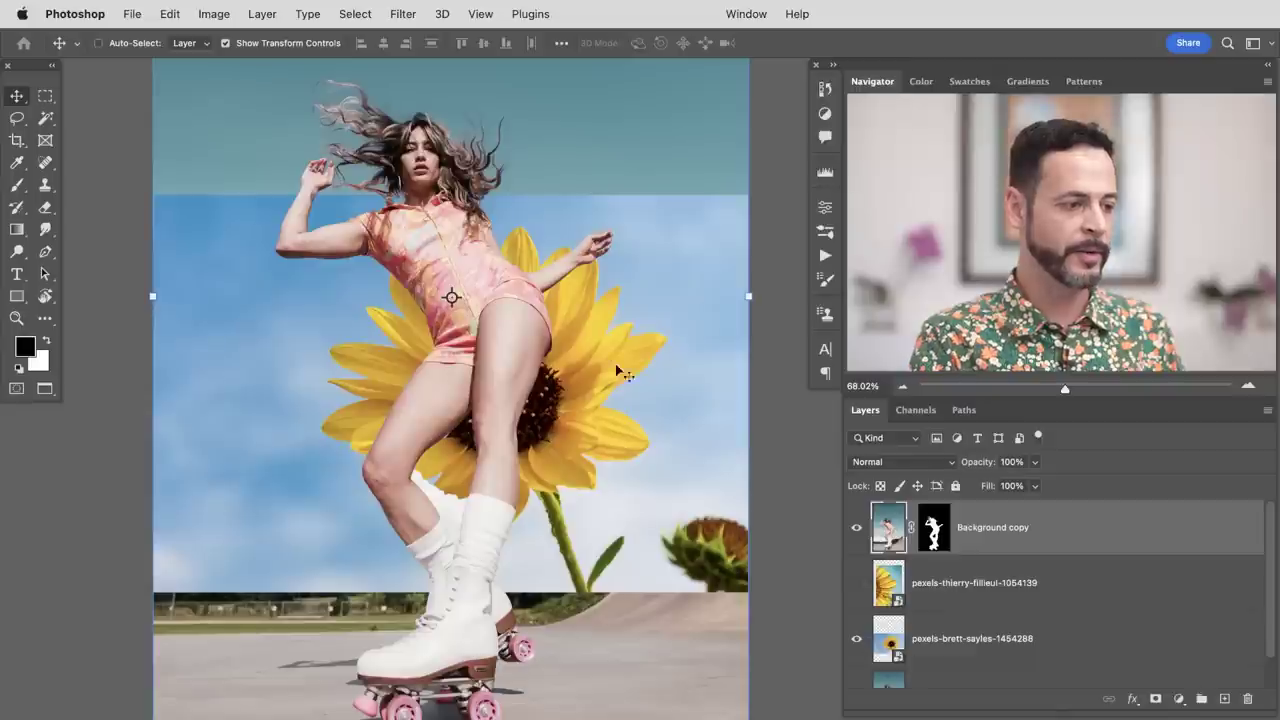
- Compare the composite with the masked skater copy hidden and shown
{"action": "left_click", "coordinate": [858, 540]}
{"action": "left_click", "coordinate": [858, 540]}
{"action": "left_click", "coordinate": [858, 540]}
{"action": "left_click", "coordinate": [858, 540]}
{"action": "left_click", "coordinate": [857, 541]}
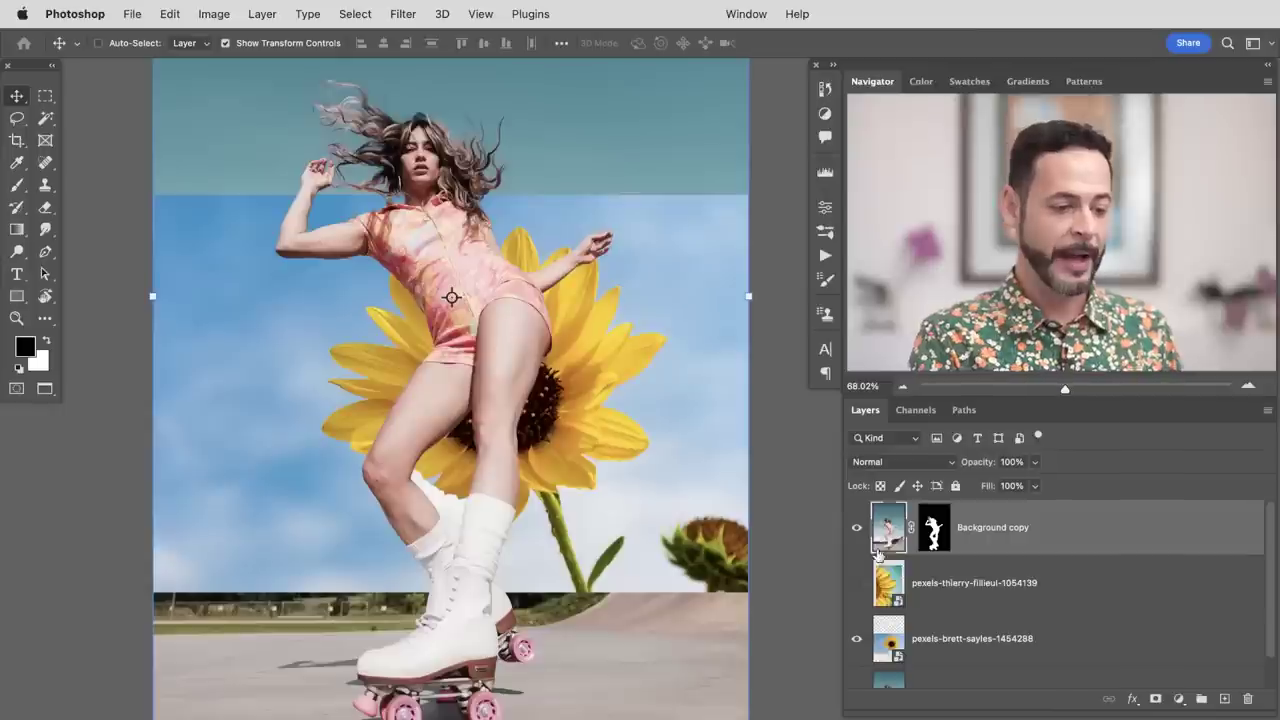
- Mask the full sunflower layer to its flower using Select Subject with the skater copy hidden, and show the copy again
{"action": "left_click", "coordinate": [856, 528]}
{"action": "left_click", "coordinate": [952, 617]}
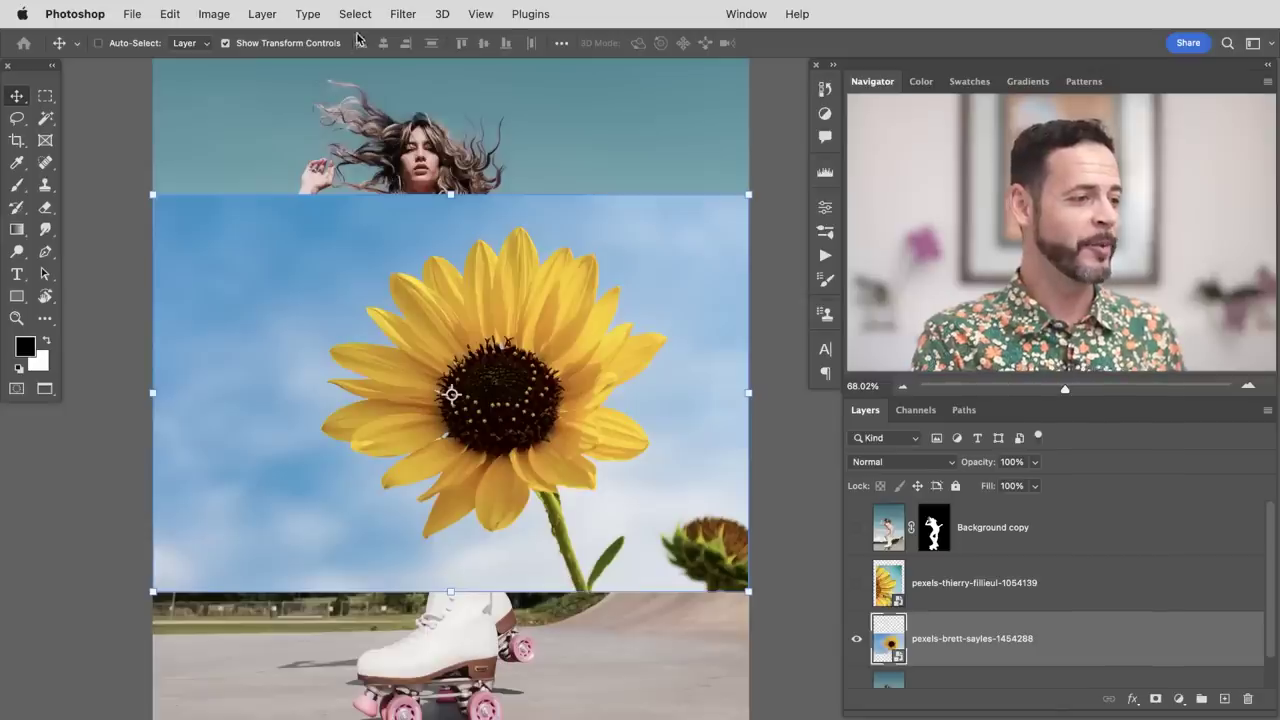
{"action": "left_click", "coordinate": [355, 14]}
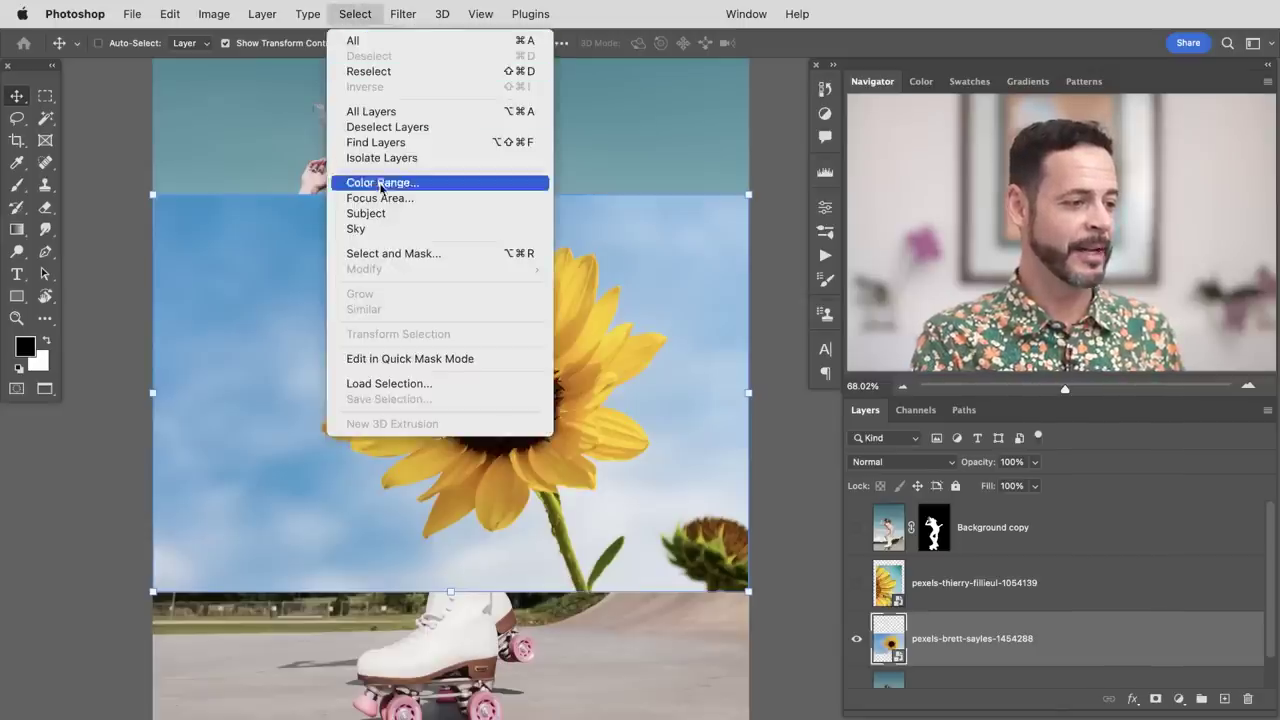
{"action": "left_click", "coordinate": [386, 213]}
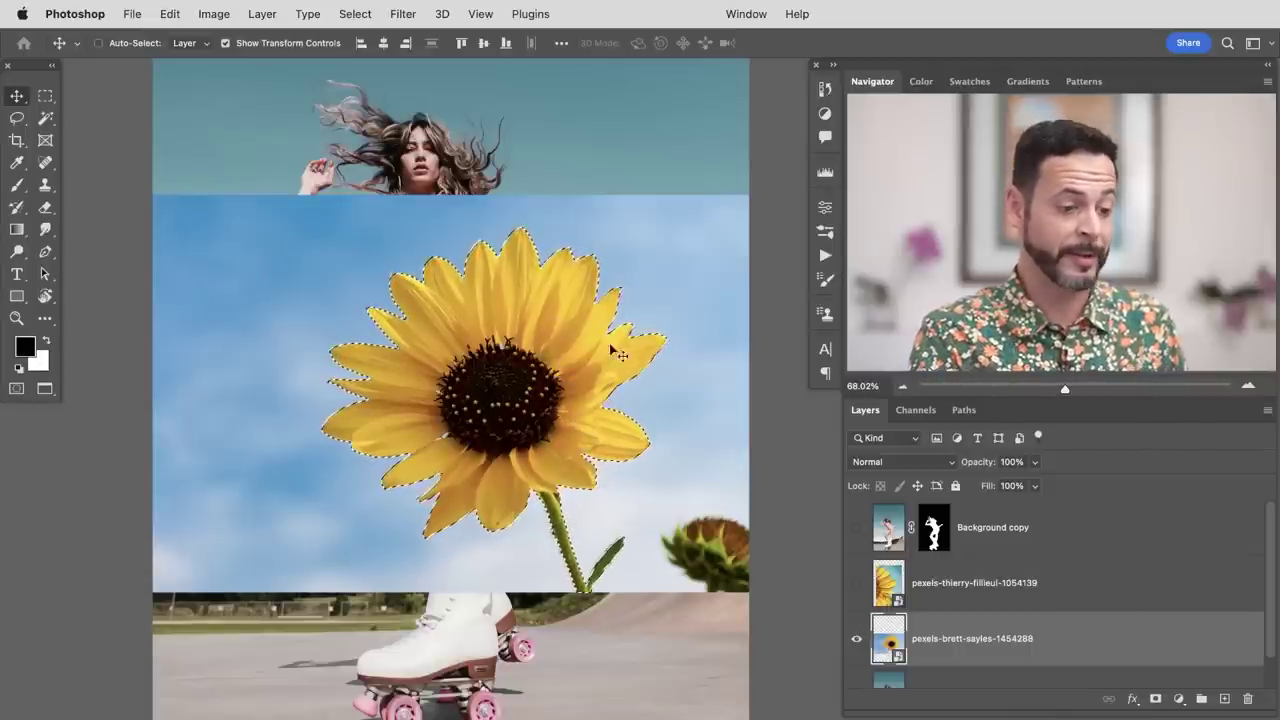
{"action": "left_click", "coordinate": [1155, 699]}
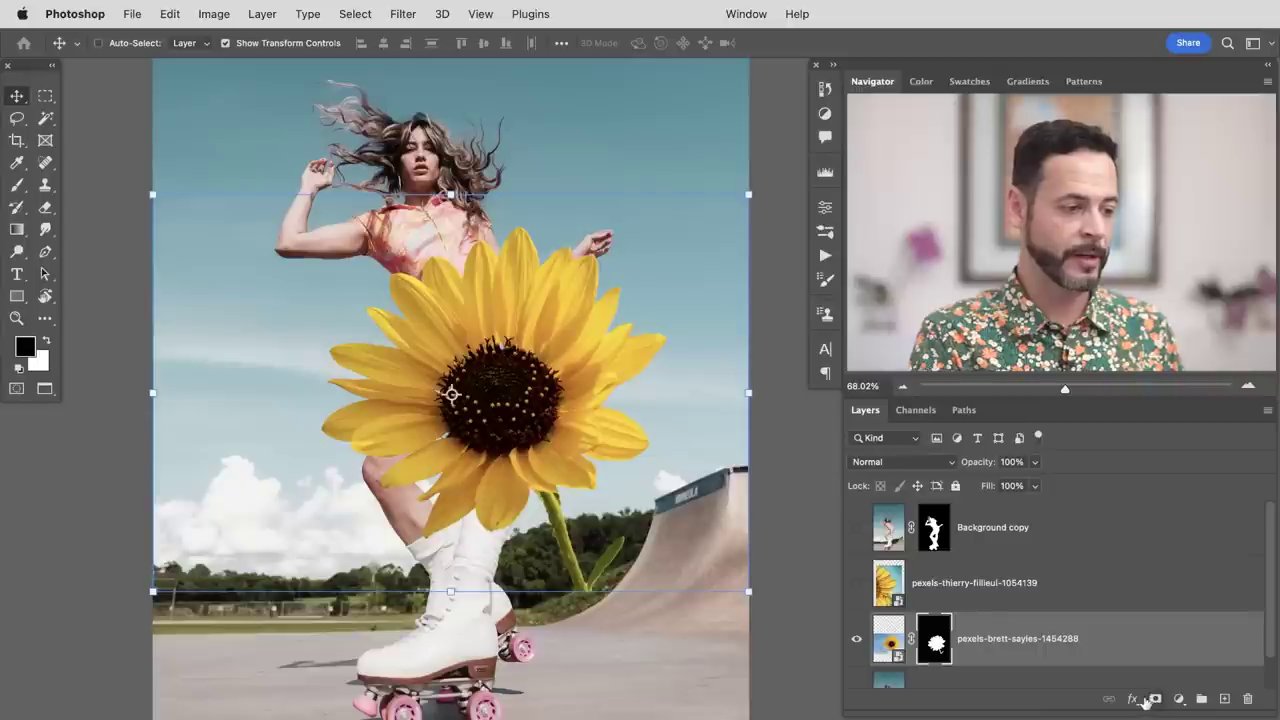
{"action": "left_click", "coordinate": [856, 528]}
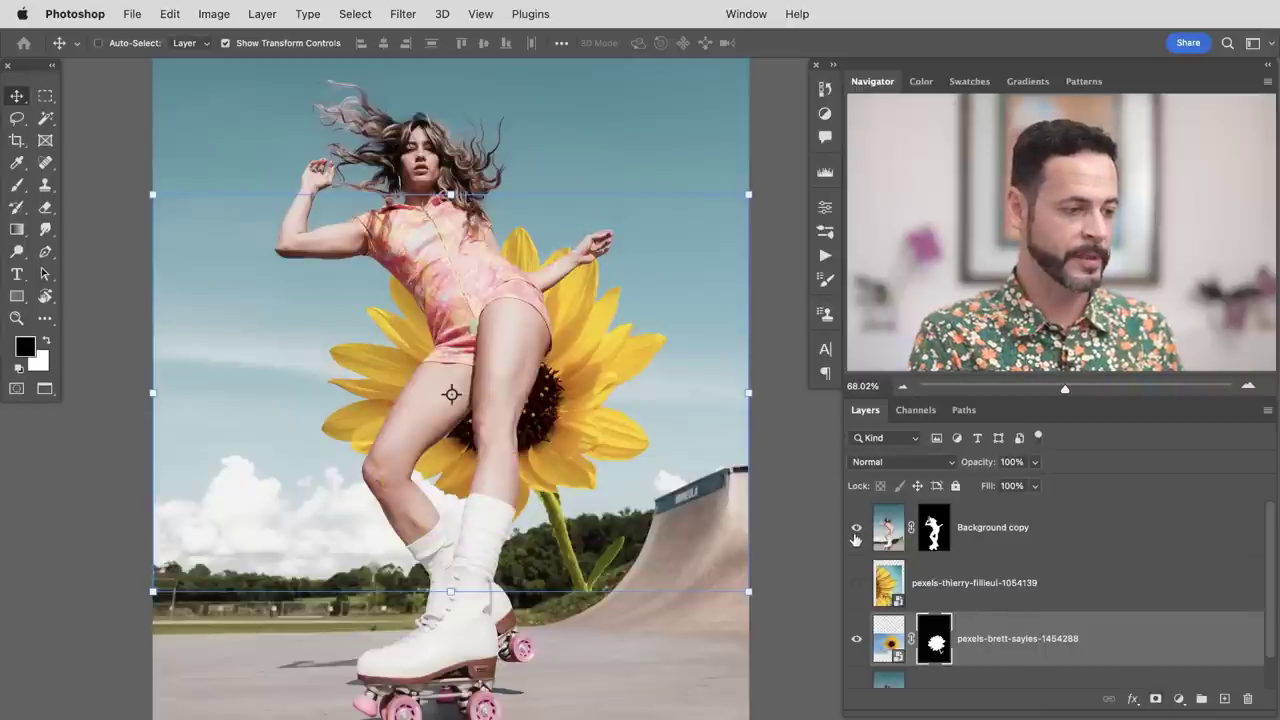
- Show the close-up sunflower layer with the skater copy hidden, scale it to 50.25%, and shift it slightly toward the upper left
{"action": "left_click", "coordinate": [856, 583]}
{"action": "left_click", "coordinate": [856, 528]}
{"action": "left_click", "coordinate": [940, 583]}
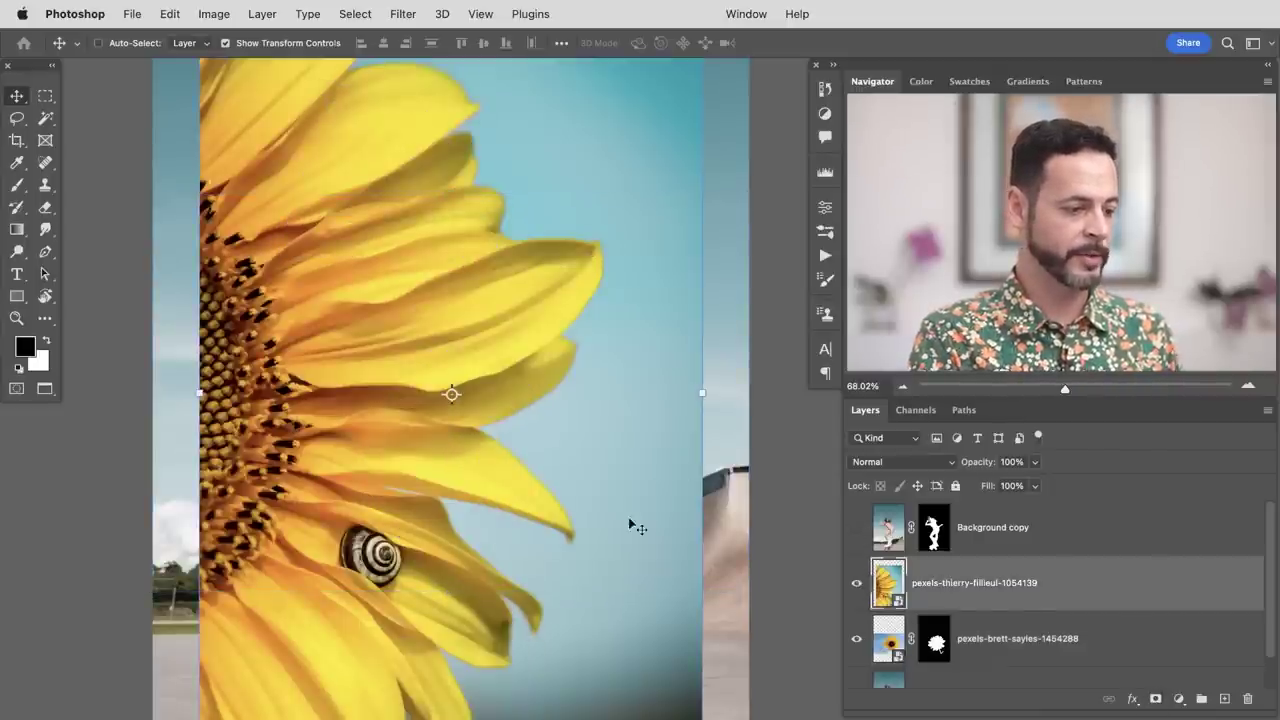
{"action": "key", "text": "super+t"}
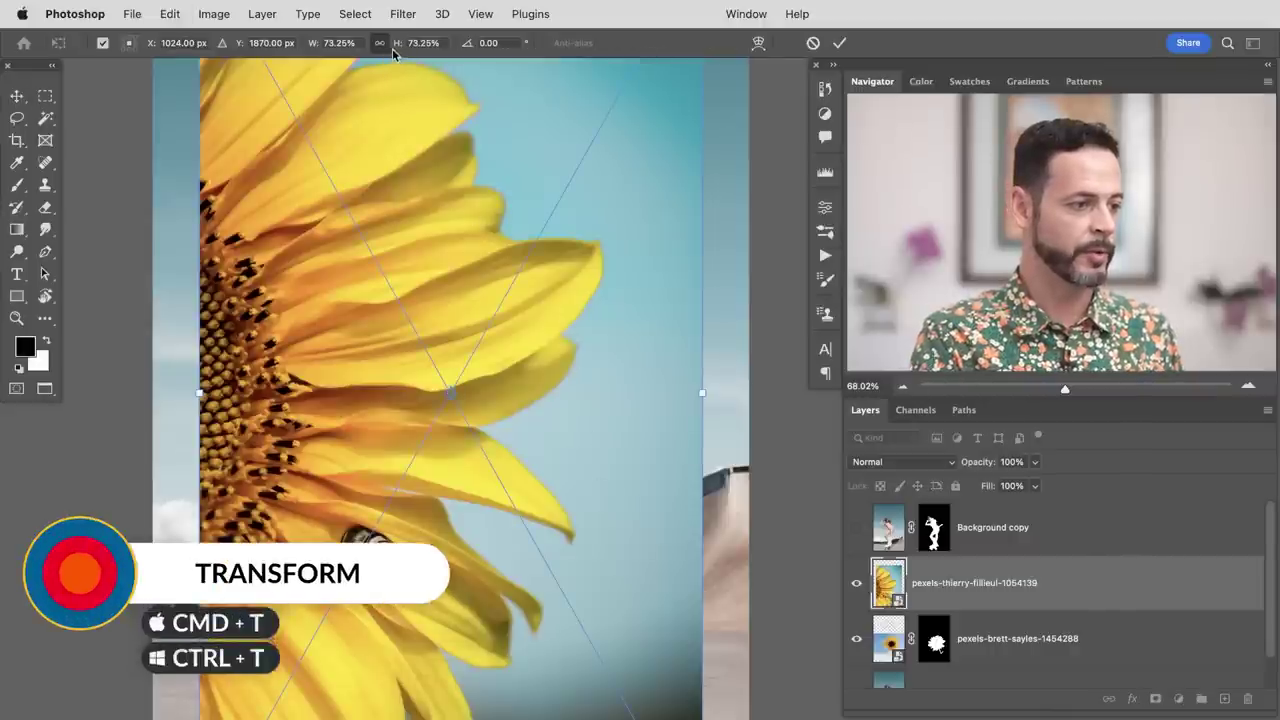
{"action": "left_click_drag", "start_coordinate": [400, 52], "coordinate": [381, 75]}
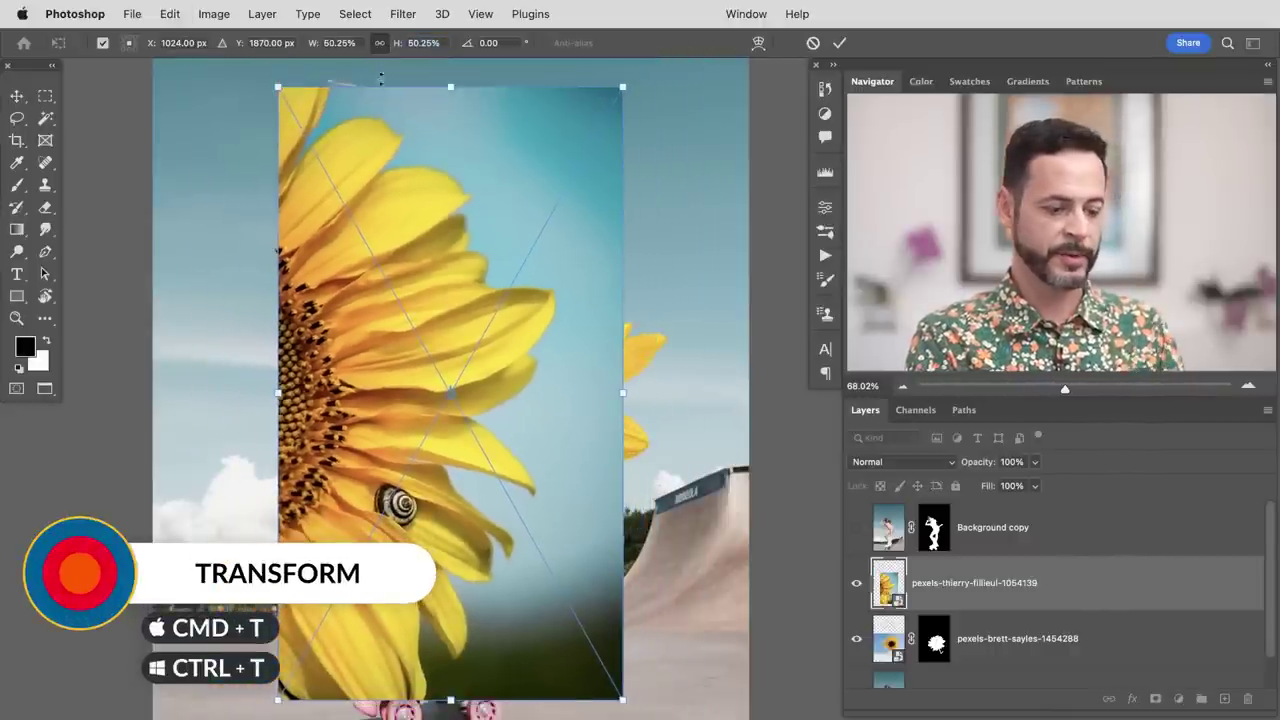
{"action": "key", "text": "Return"}
{"action": "left_click_drag", "start_coordinate": [552, 398], "coordinate": [527, 390]}
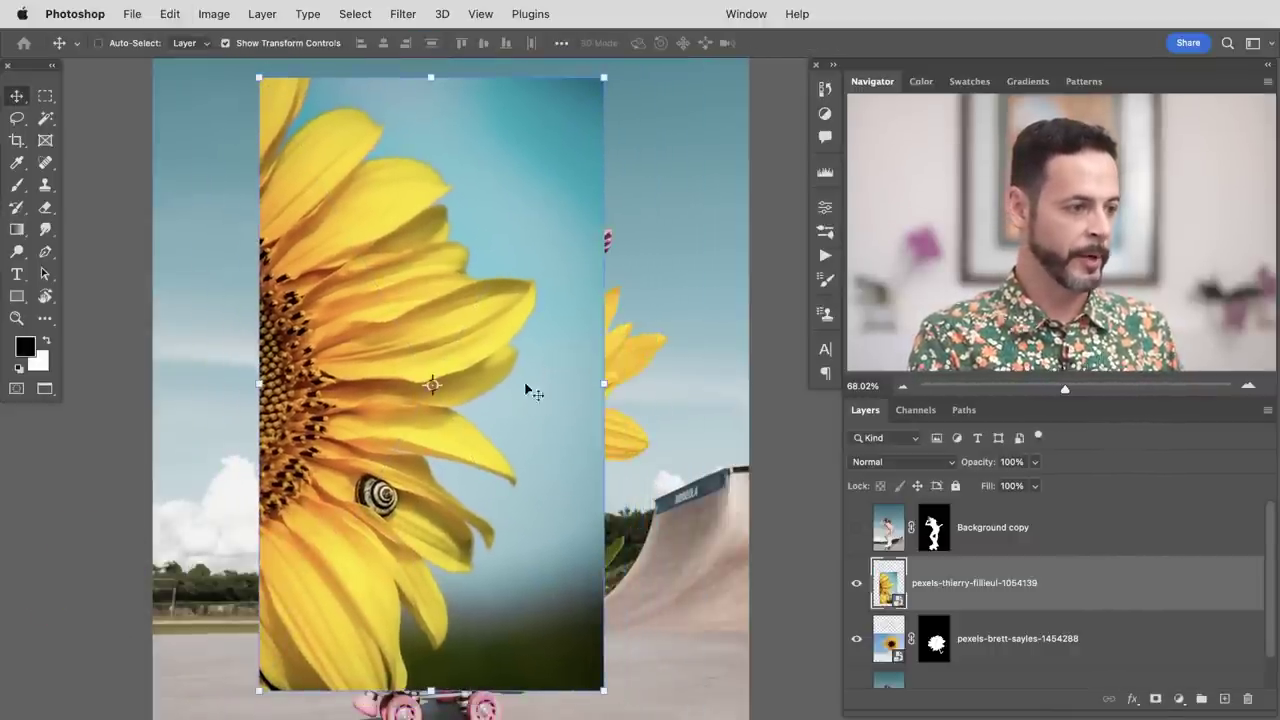
{"action": "left_click", "coordinate": [357, 14]}
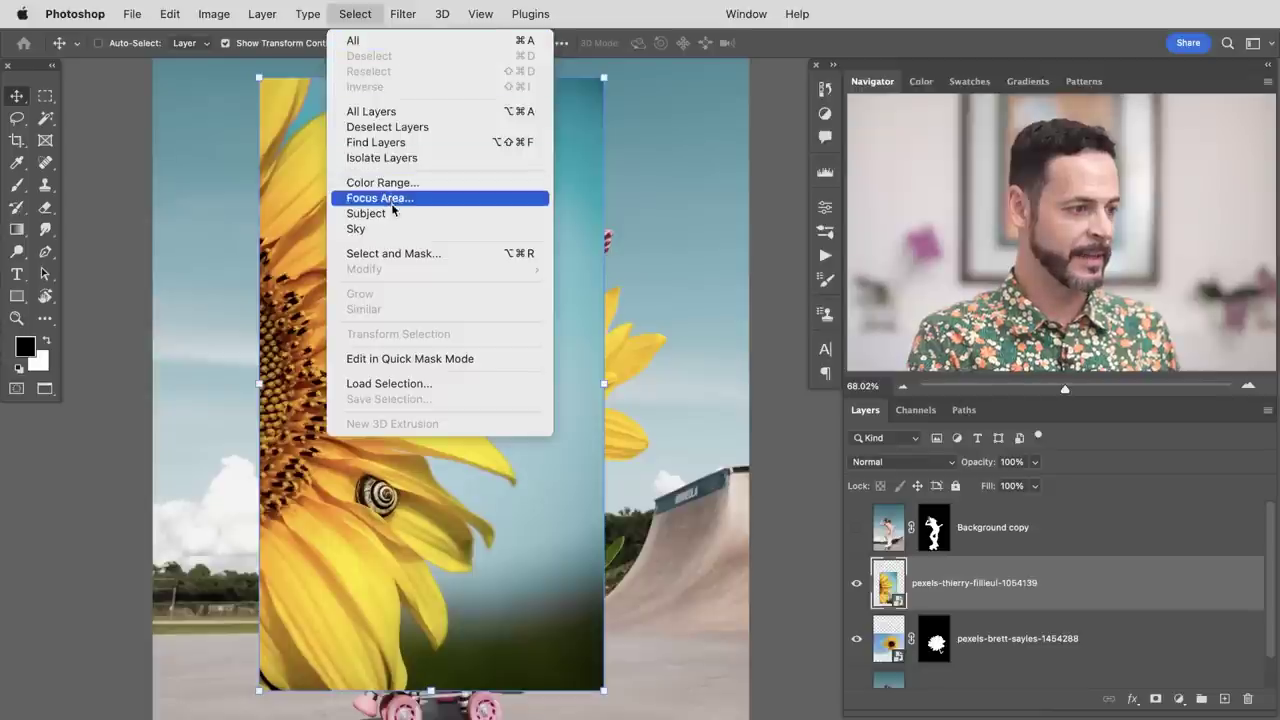
{"action": "left_click", "coordinate": [499, 212]}
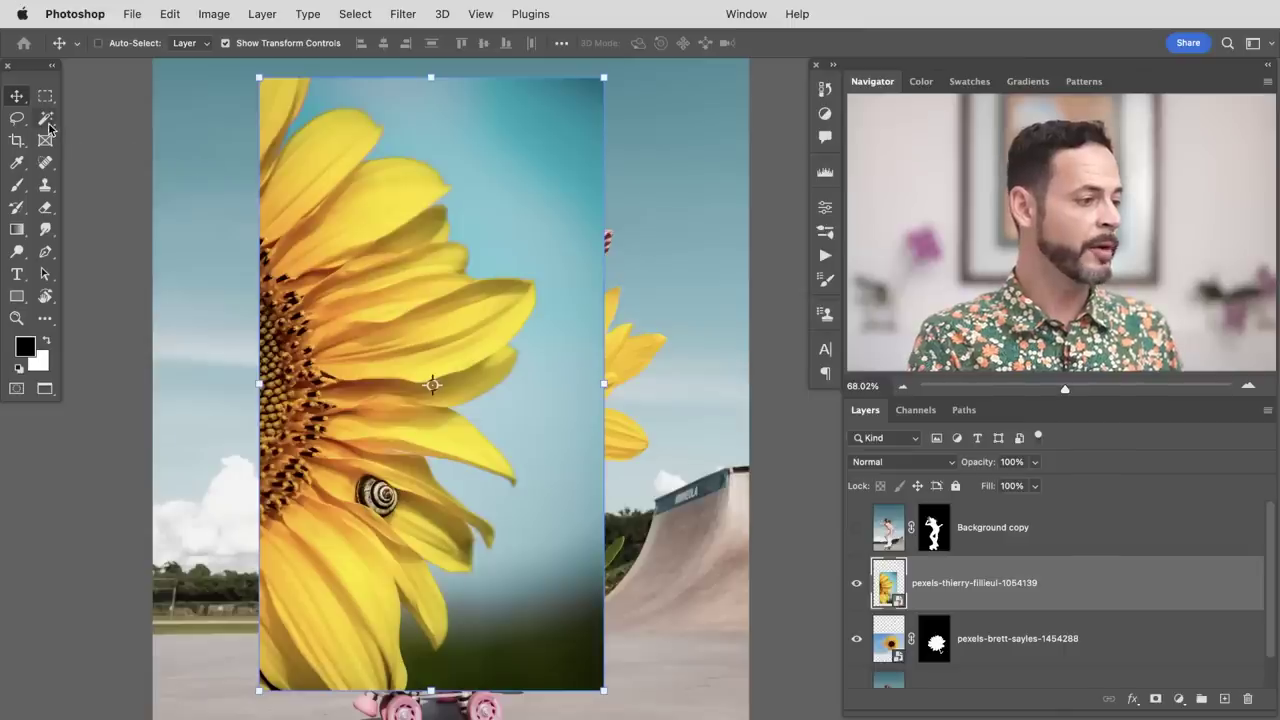
- Switch to the Object Selection tool and show the overlay of all selectable objects on the close-up sunflower layer
{"action": "left_click", "coordinate": [49, 128]}
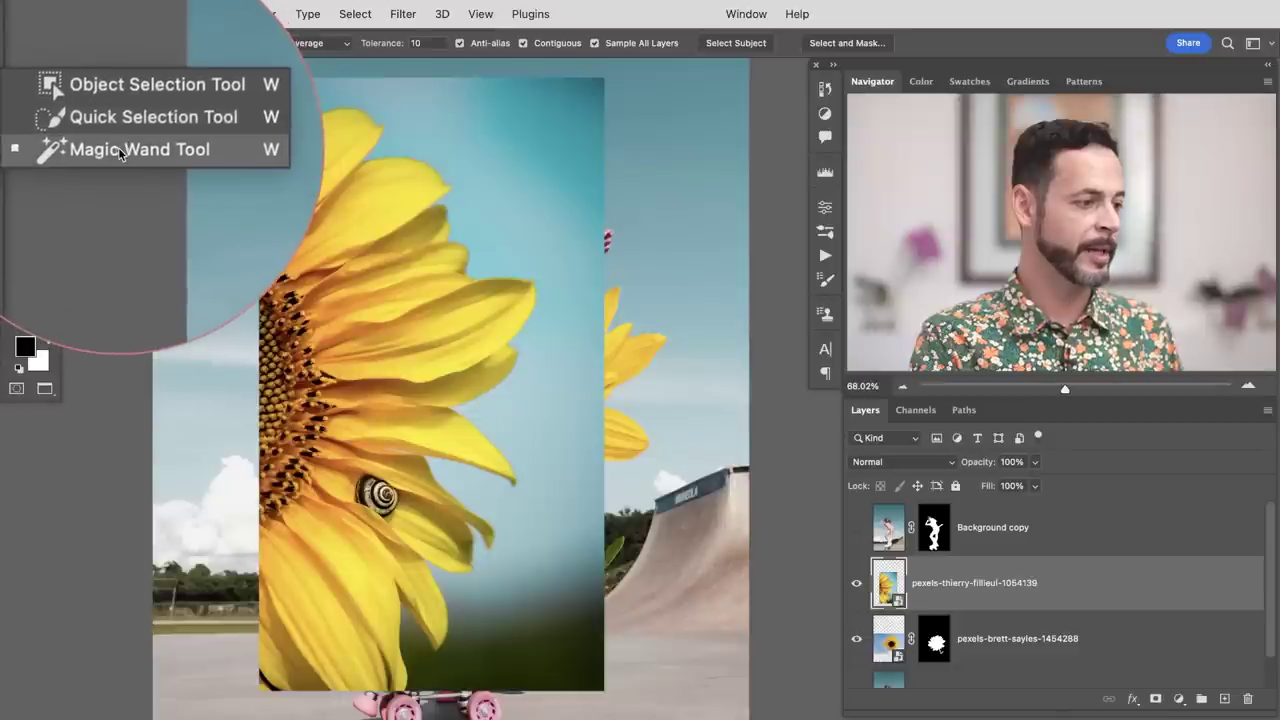
{"action": "left_click", "coordinate": [116, 121]}
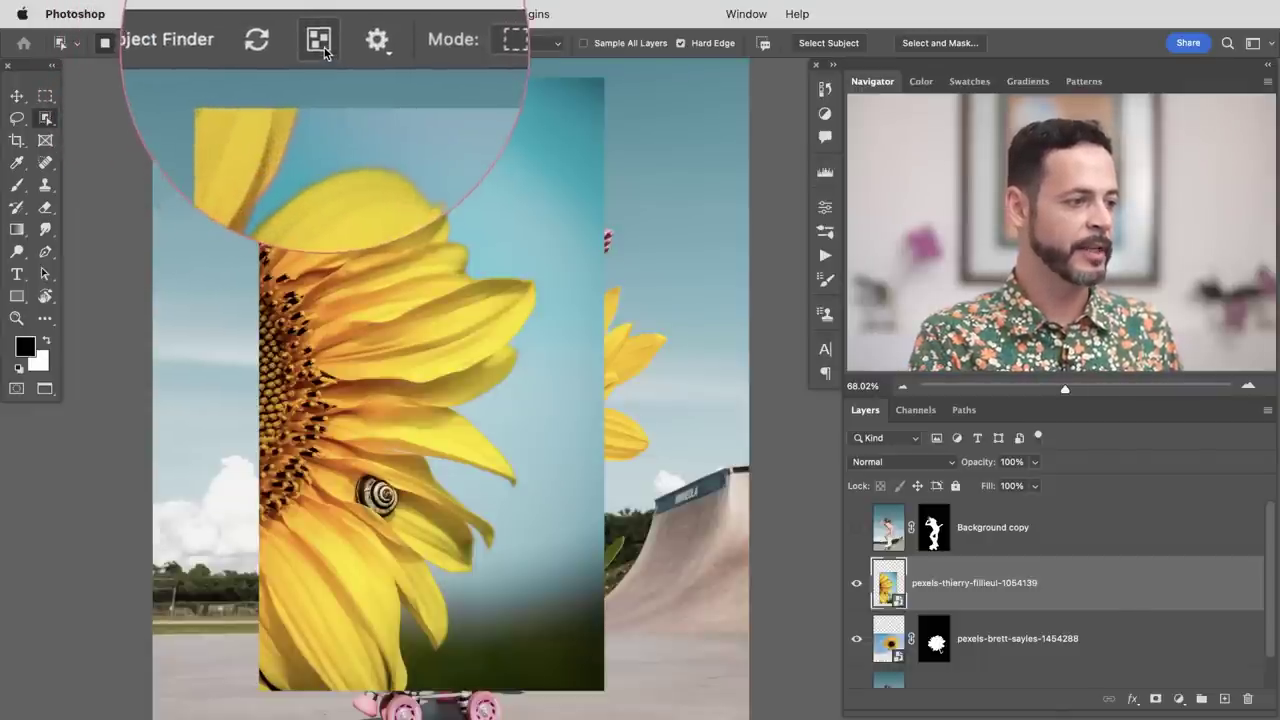
{"action": "left_click", "coordinate": [322, 44]}
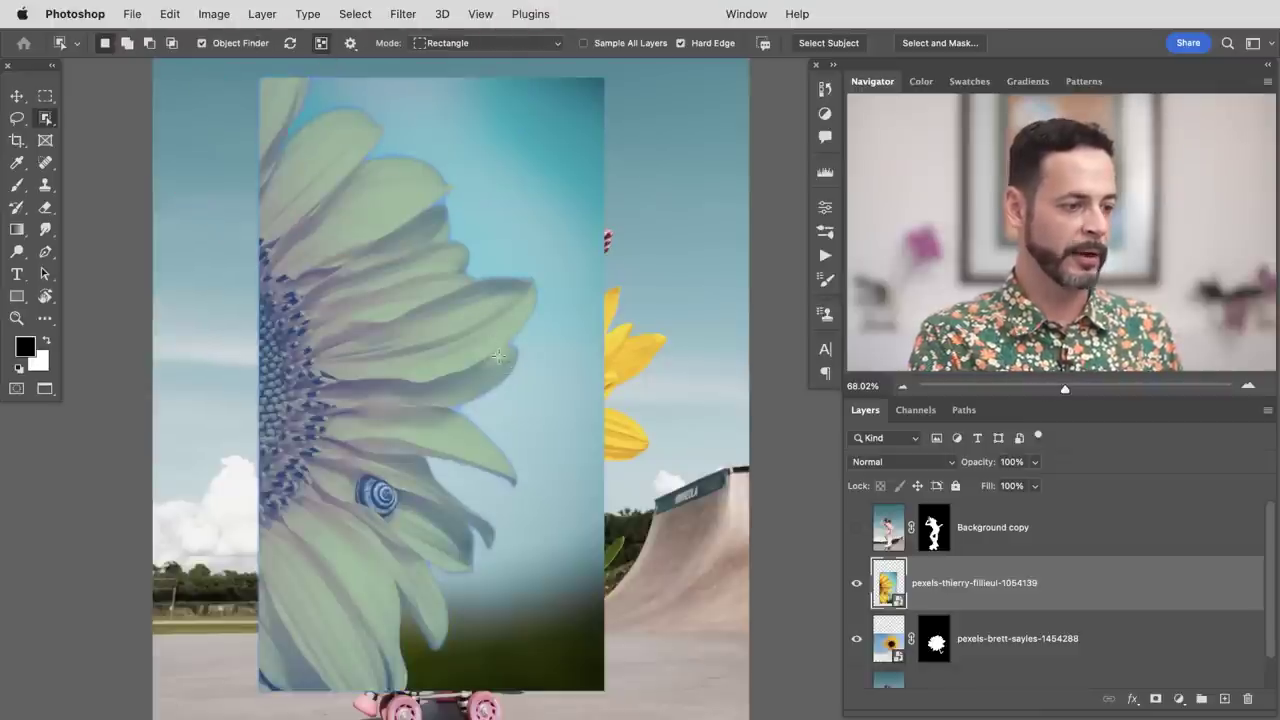
{"action": "left_click", "coordinate": [322, 45]}
{"action": "left_click", "coordinate": [322, 45]}
{"action": "left_click", "coordinate": [322, 45]}
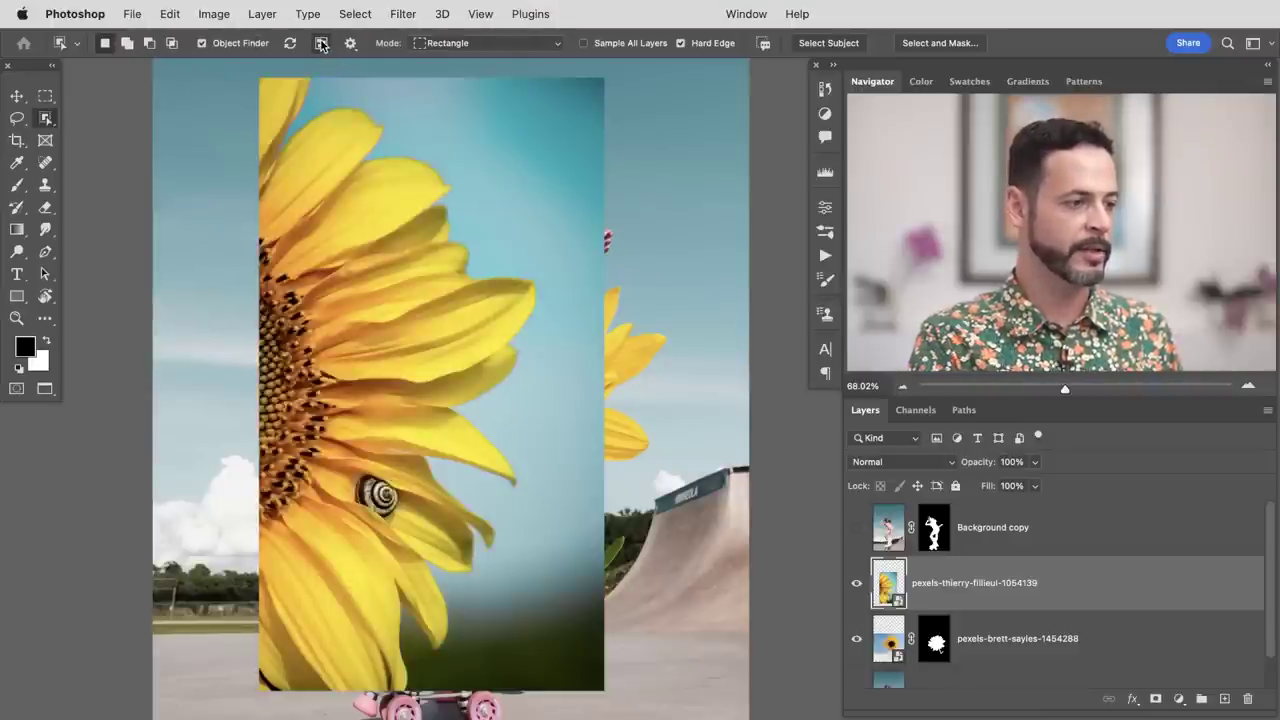
{"action": "left_click", "coordinate": [322, 45]}
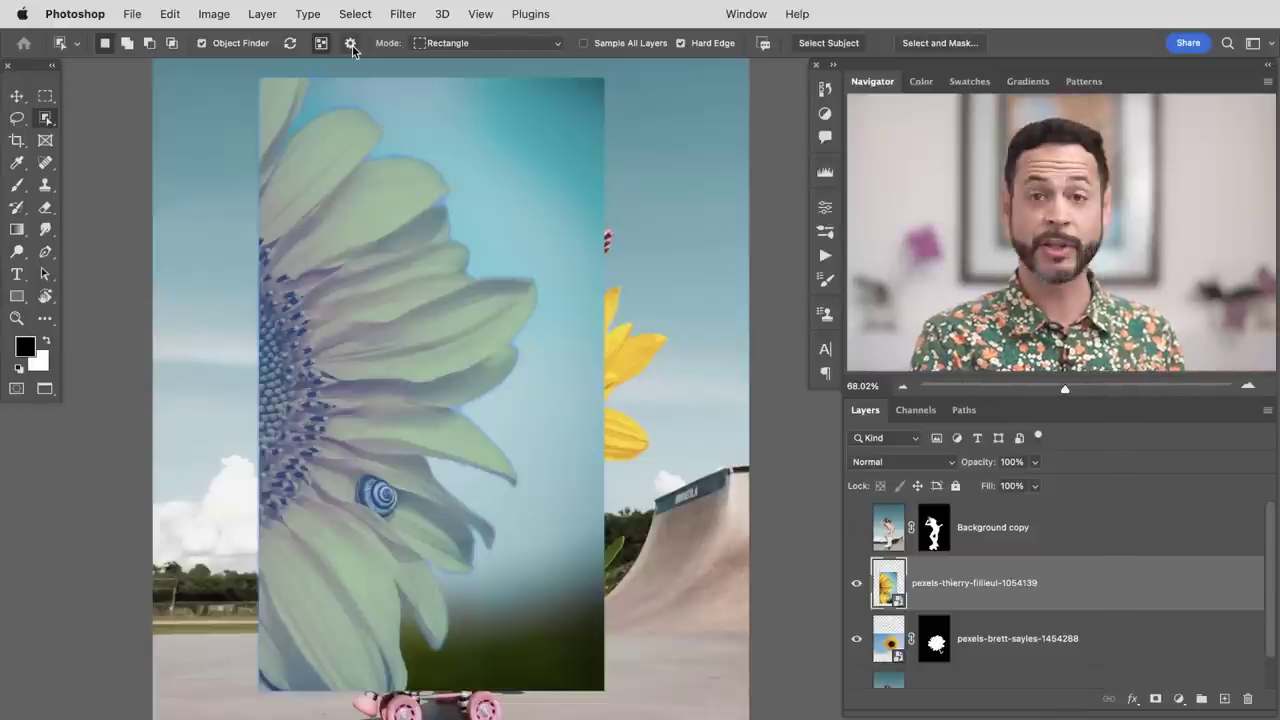
- Set the Object Selection tool's overlay color to Red
{"action": "left_click", "coordinate": [351, 44]}
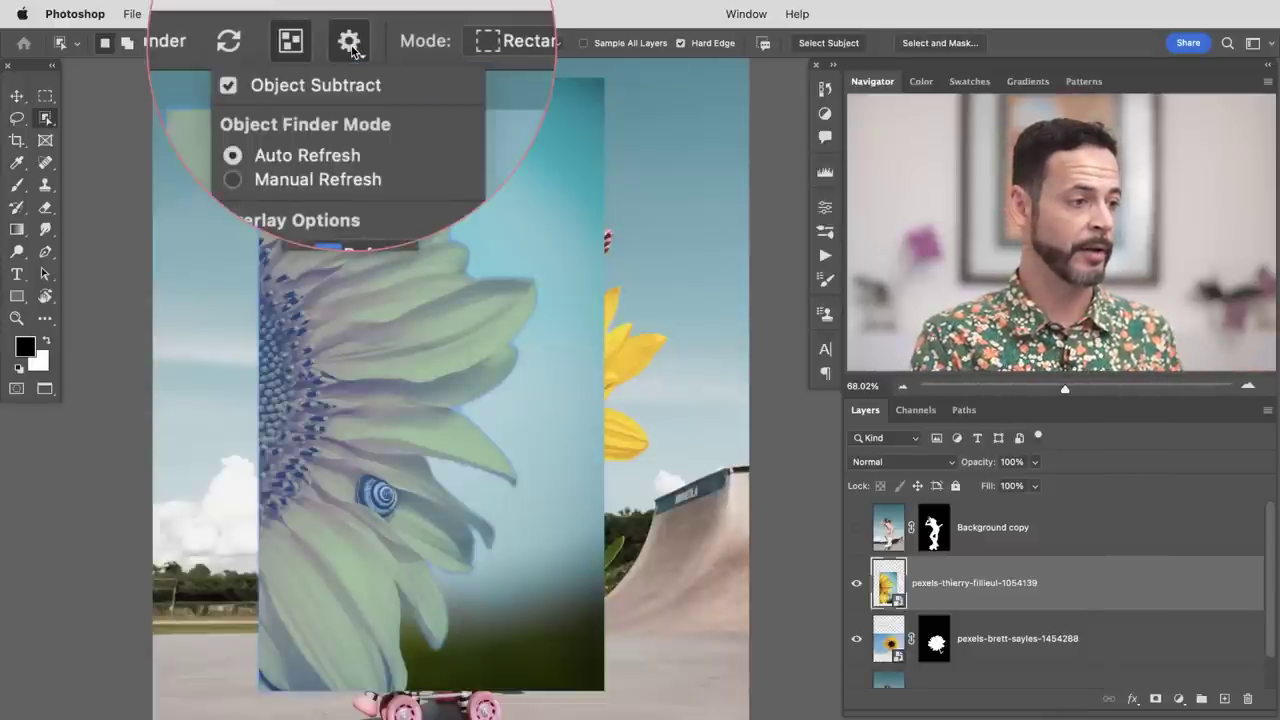
{"action": "left_click", "coordinate": [365, 152]}
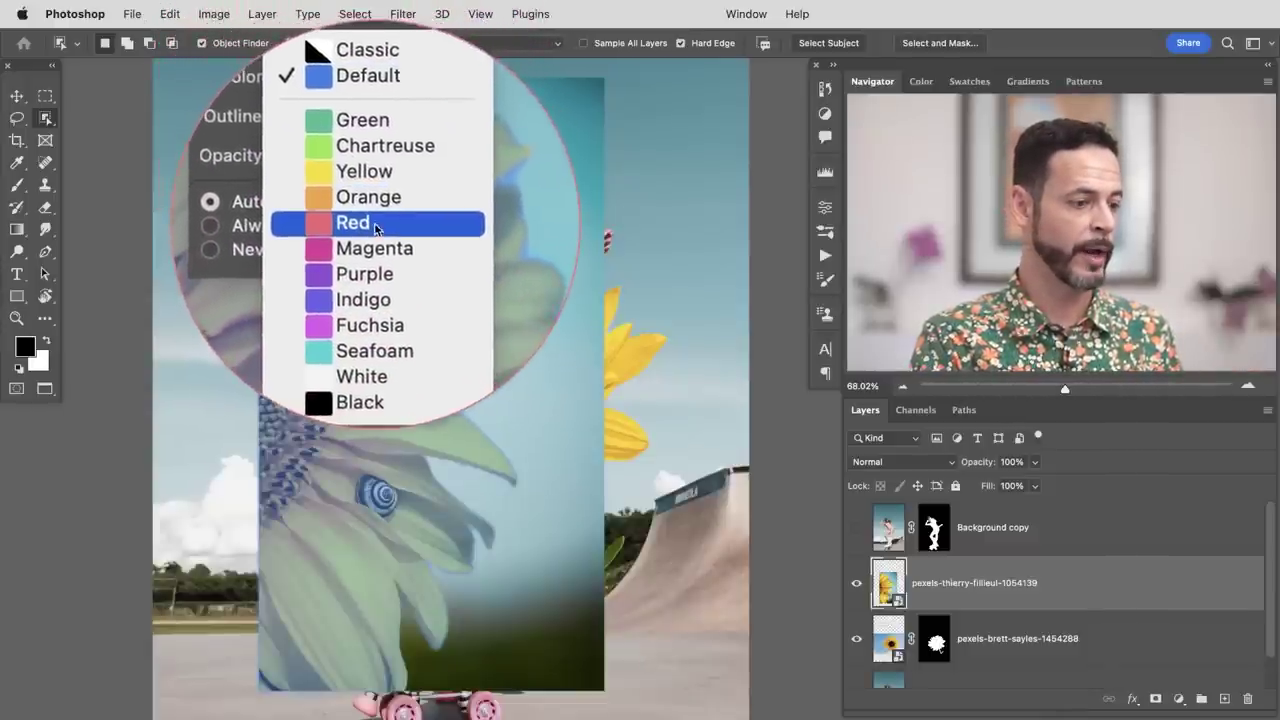
{"action": "left_click", "coordinate": [375, 229]}
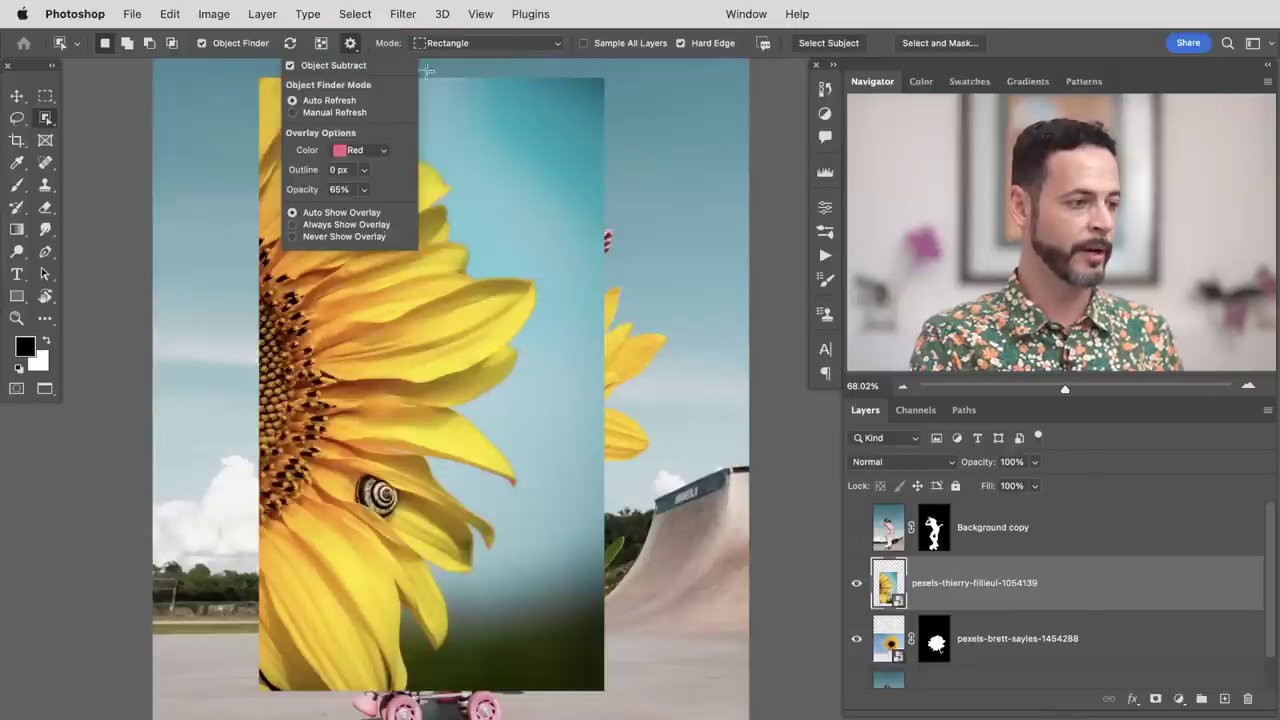
{"action": "left_click", "coordinate": [350, 43]}
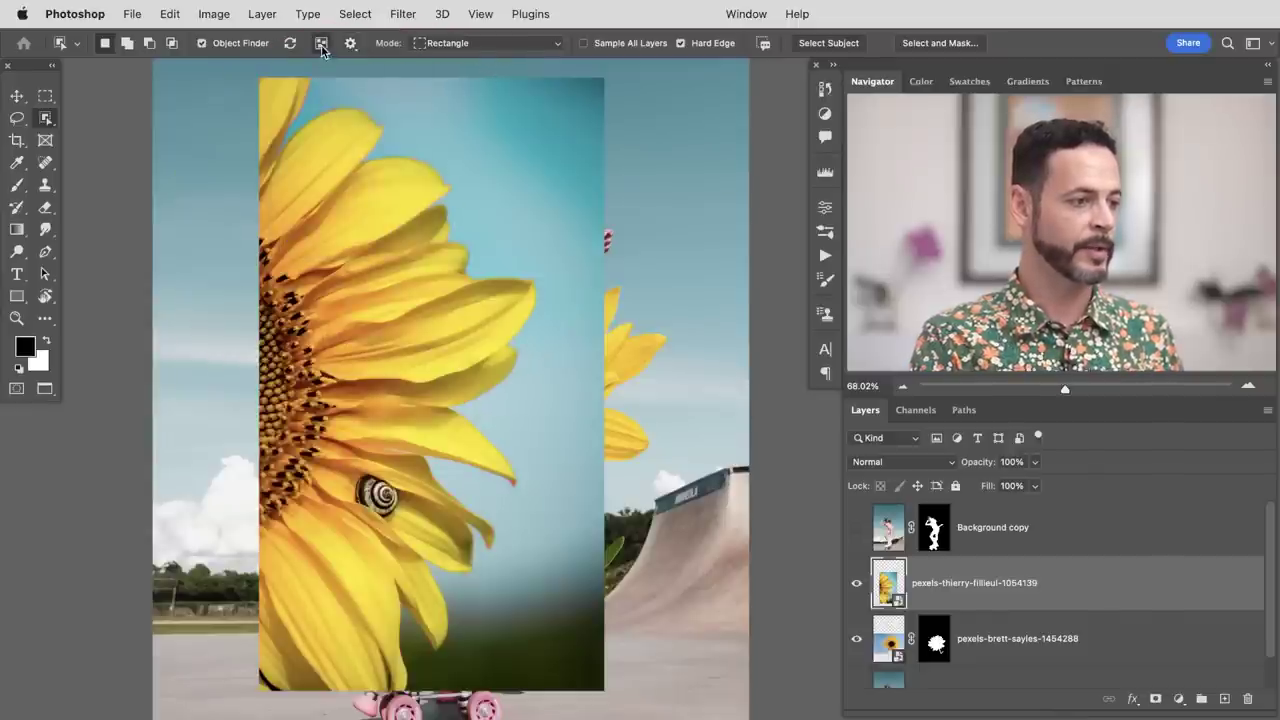
- Select the close-up sunflower with the object overlay shown and mask its layer with that selection
{"action": "left_click", "coordinate": [321, 44]}
{"action": "left_click", "coordinate": [320, 44]}
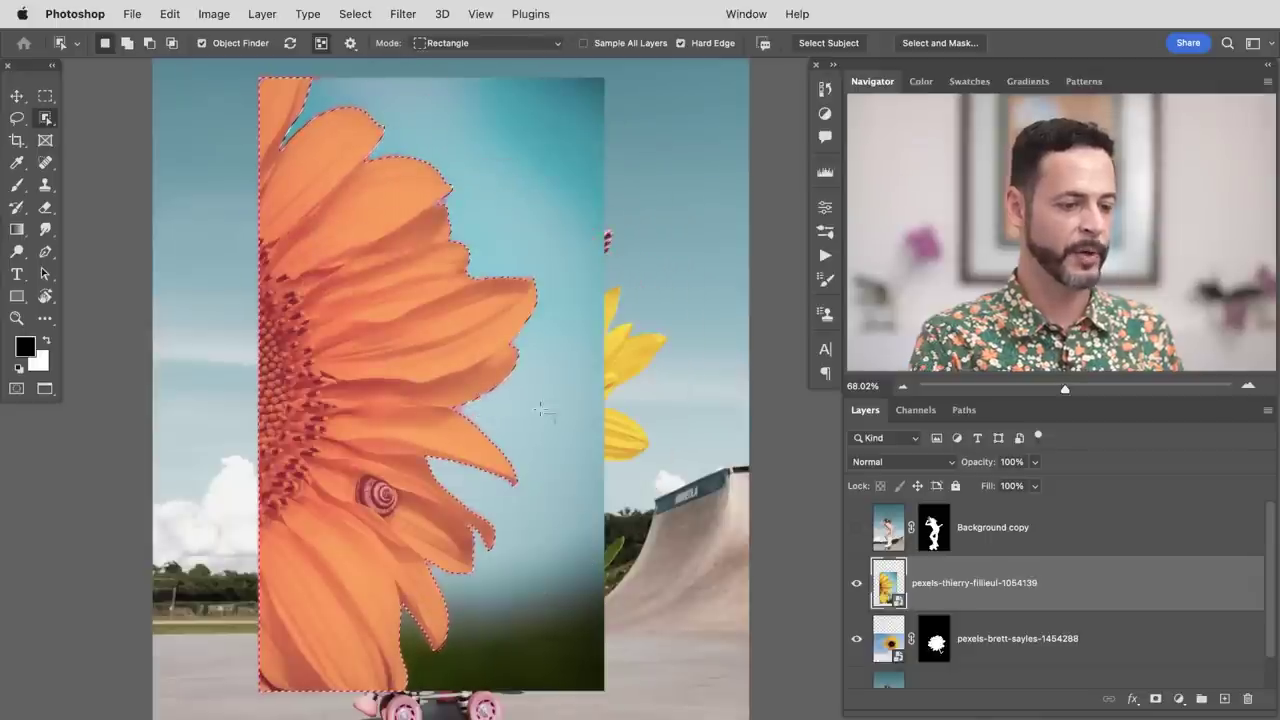
{"action": "left_click", "coordinate": [1157, 699]}
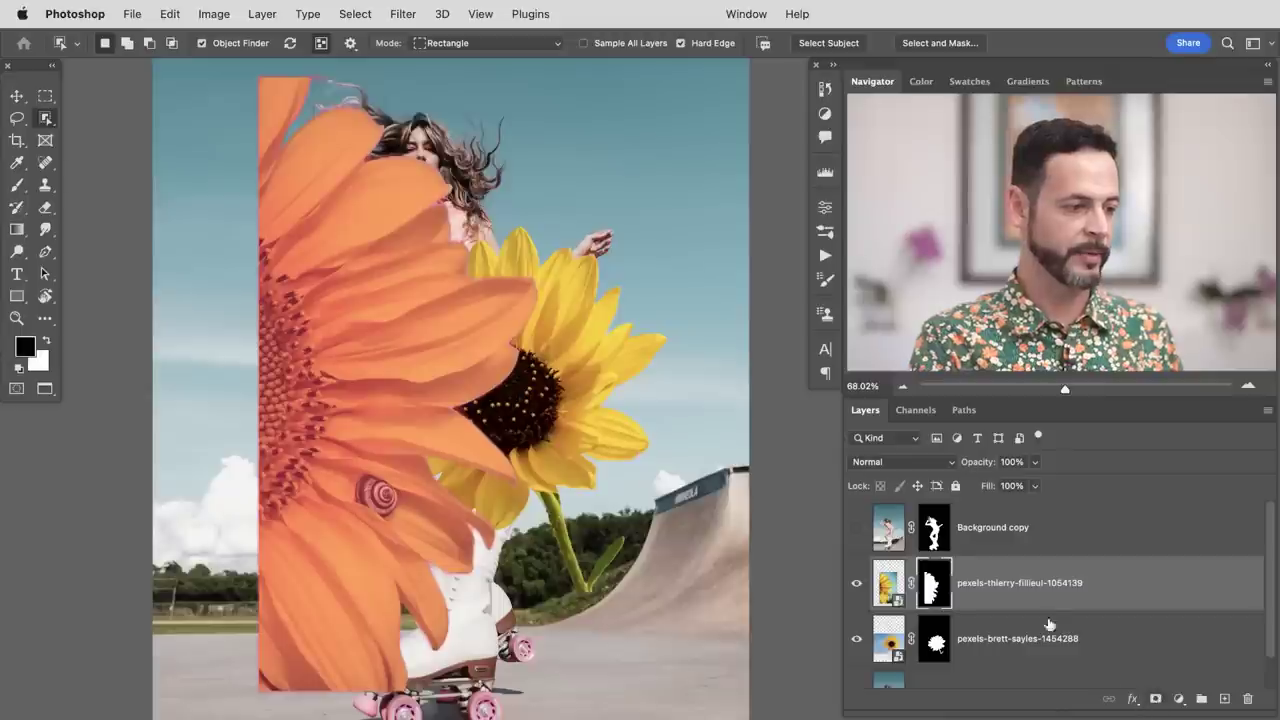
- Turn off the object overlay, then show and select the skater cutout layer above the sunflowers
{"action": "left_click", "coordinate": [320, 45]}
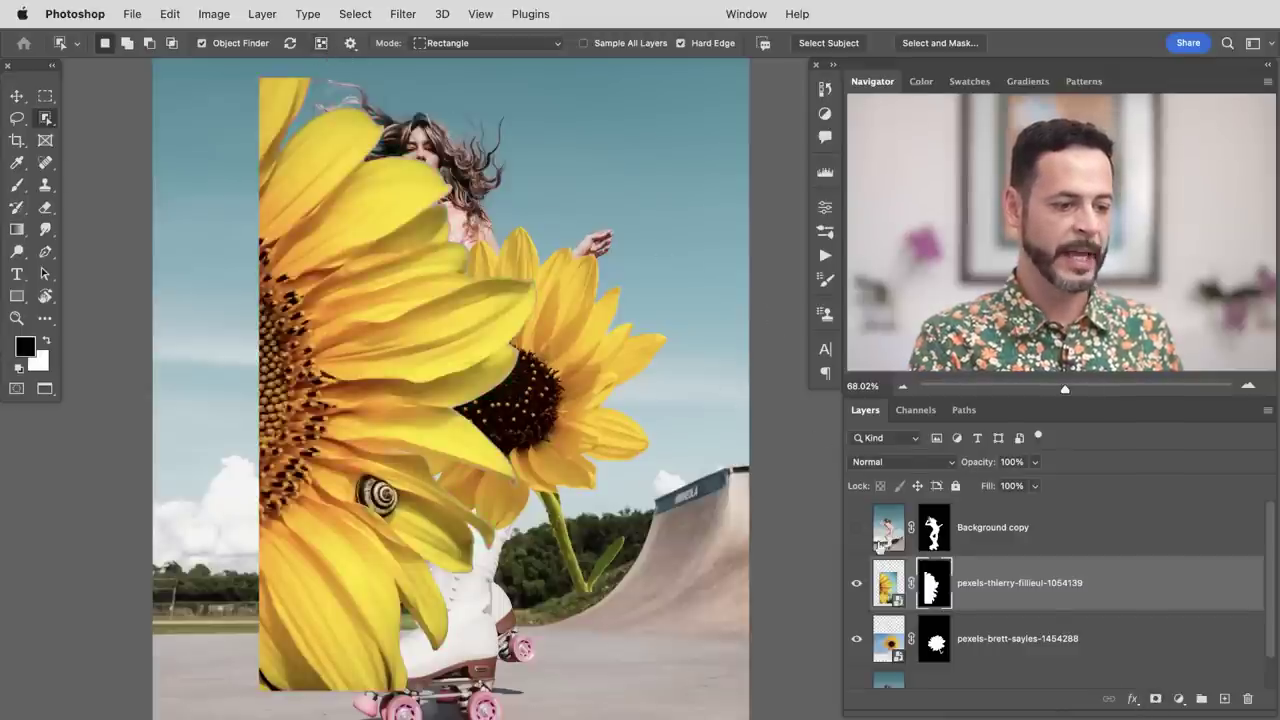
{"action": "left_click", "coordinate": [856, 530]}
{"action": "left_click", "coordinate": [975, 535]}
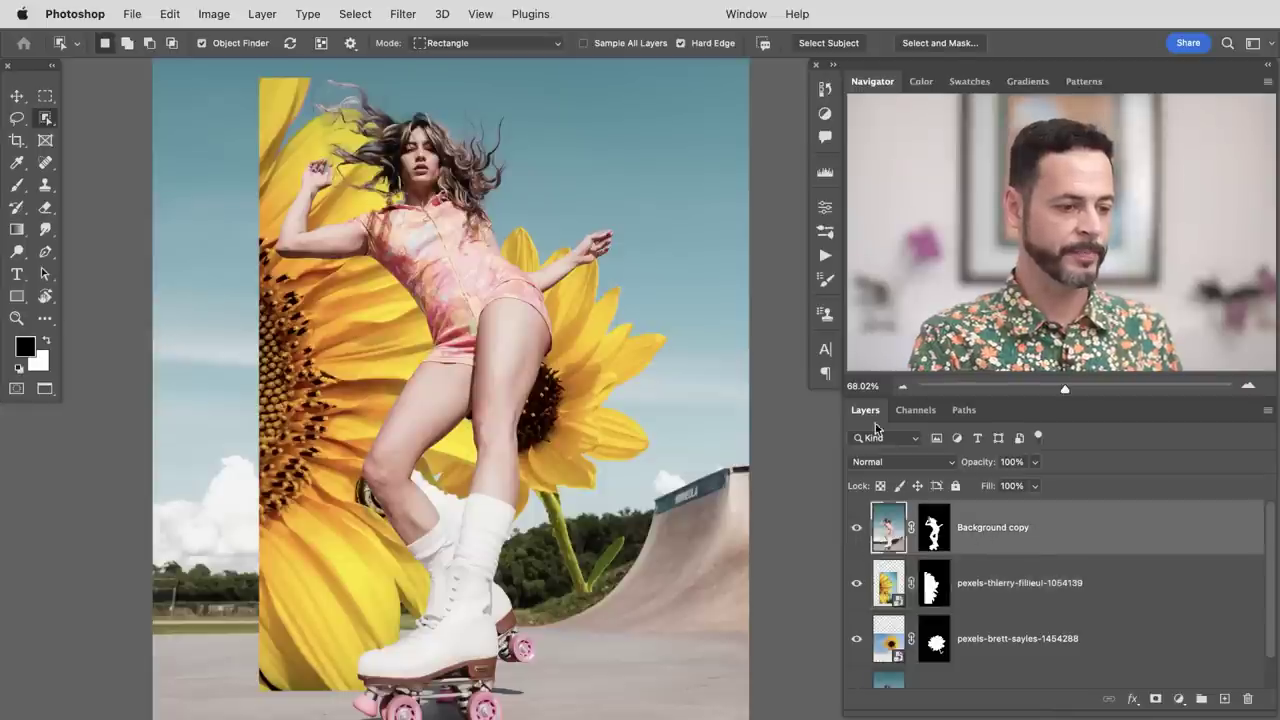
- Move the masked close-up sunflower up and toward the canvas's left edge with the Move tool
{"action": "key", "text": "v"}
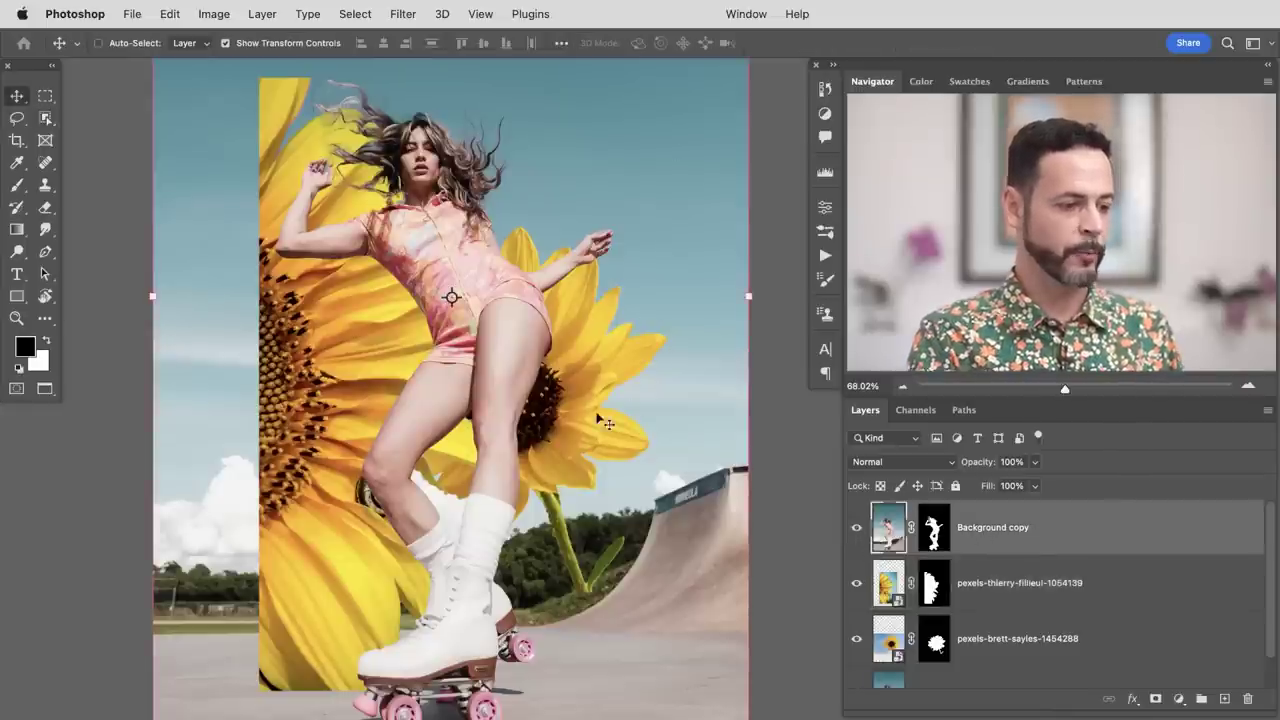
{"action": "left_click", "coordinate": [975, 600]}
{"action": "left_click_drag", "start_coordinate": [440, 400], "coordinate": [281, 294]}
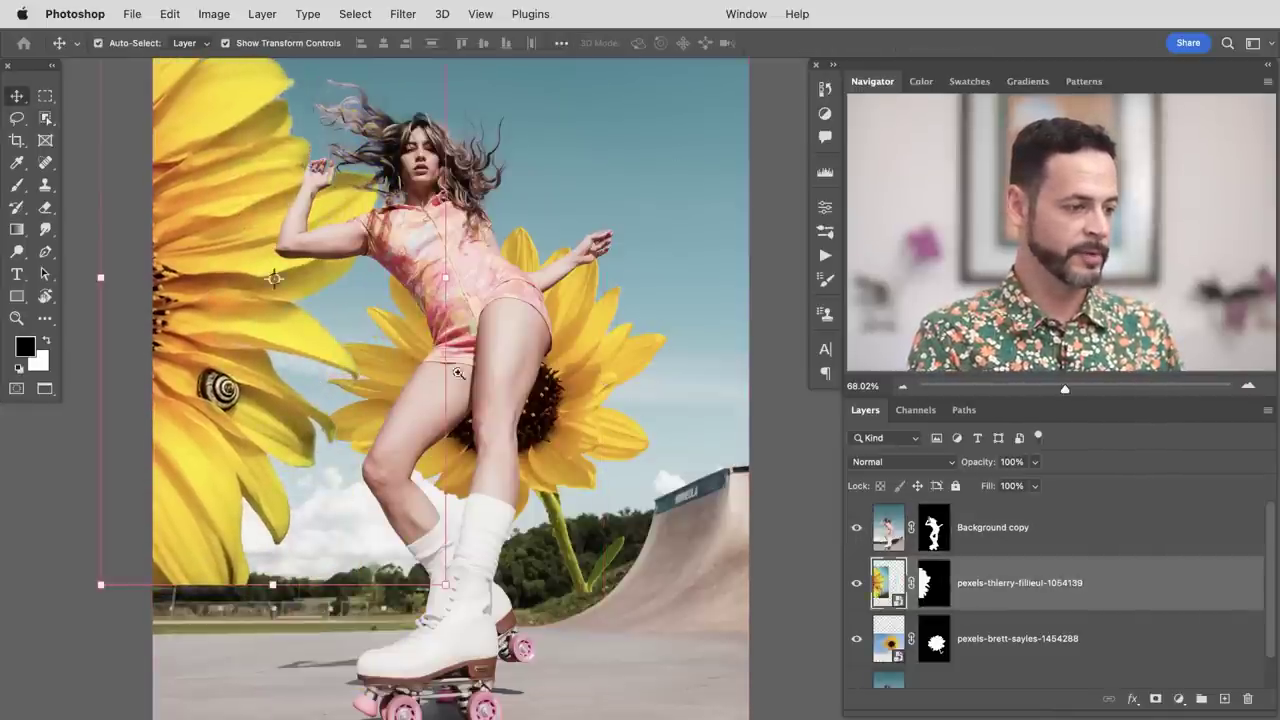
{"action": "scroll", "coordinate": [440, 368], "scroll_direction": "down", "scroll_amount": 2}
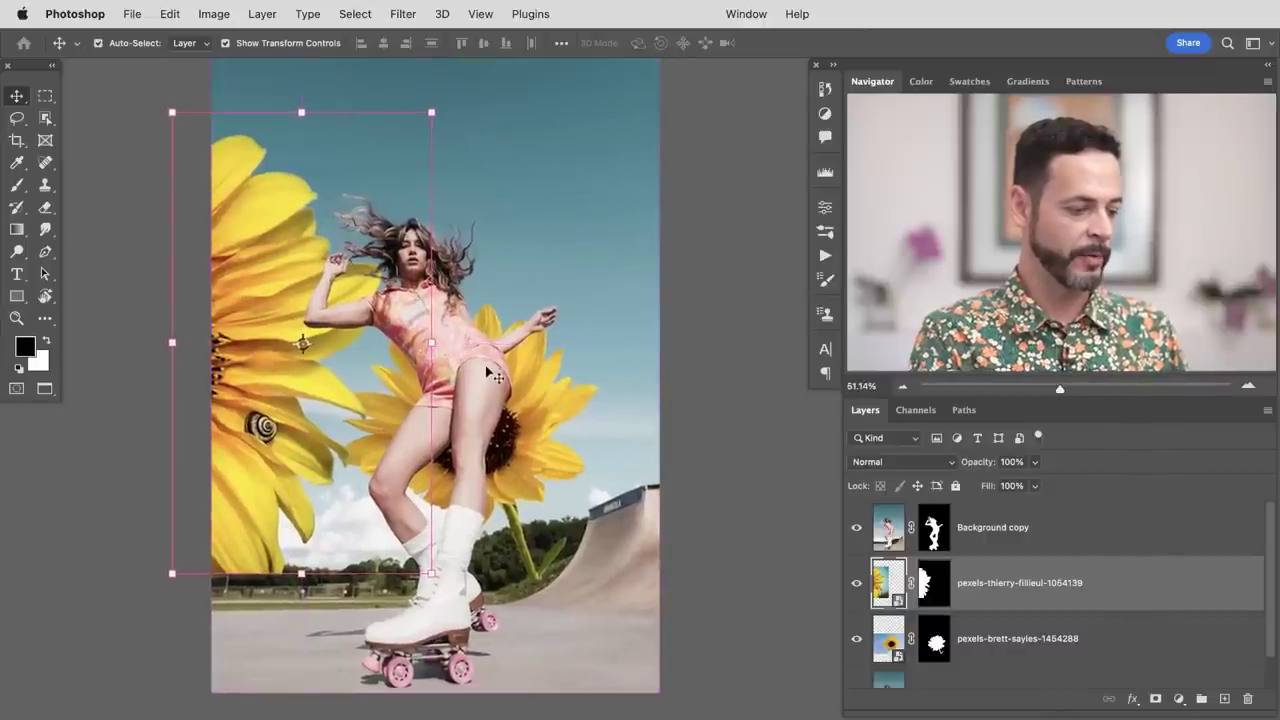
- Free-transform the close-up sunflower to a 38.2° rotation and 141.21% scale, placing it in the canvas's upper-left corner
{"action": "key", "text": "super+t"}
{"action": "left_click_drag", "start_coordinate": [465, 368], "coordinate": [448, 420]}
{"action": "scroll", "coordinate": [410, 450], "scroll_direction": "up", "scroll_amount": 3}
{"action": "left_click_drag", "start_coordinate": [364, 473], "coordinate": [488, 448]}
{"action": "left_click_drag", "start_coordinate": [378, 418], "coordinate": [303, 415]}
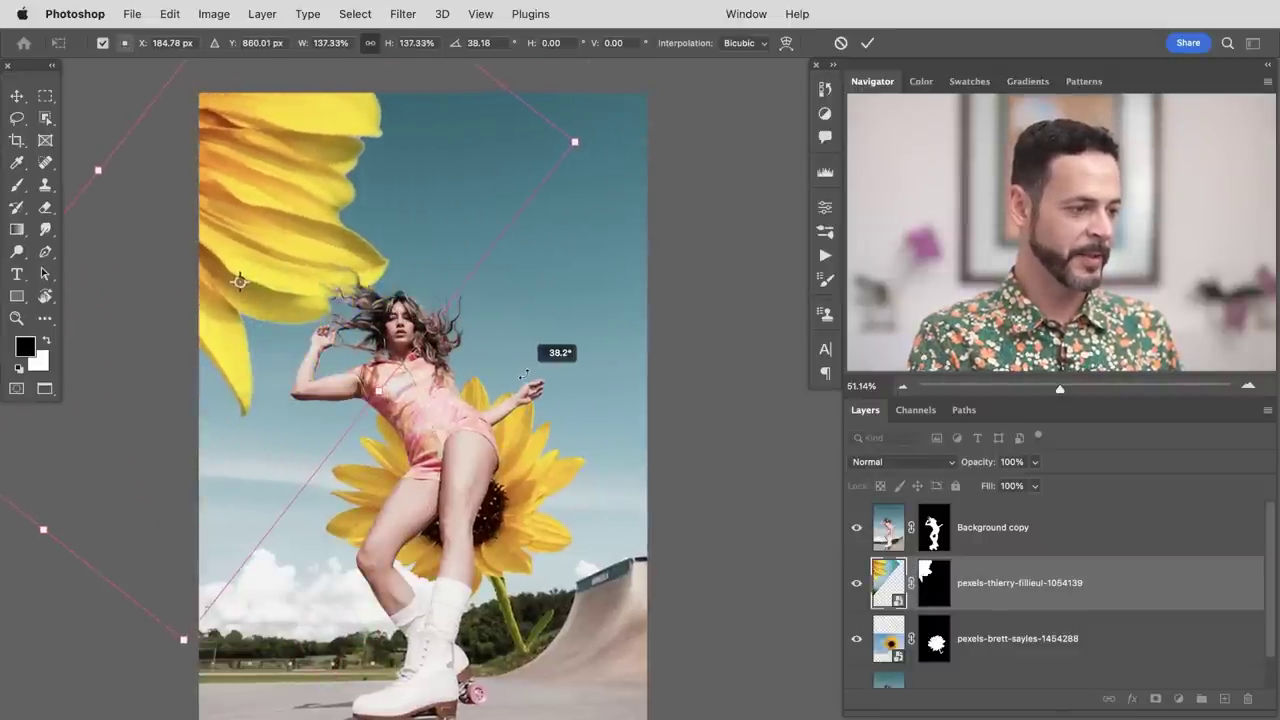
{"action": "left_click_drag", "start_coordinate": [576, 141], "coordinate": [595, 129]}
{"action": "left_click_drag", "start_coordinate": [470, 210], "coordinate": [504, 150]}
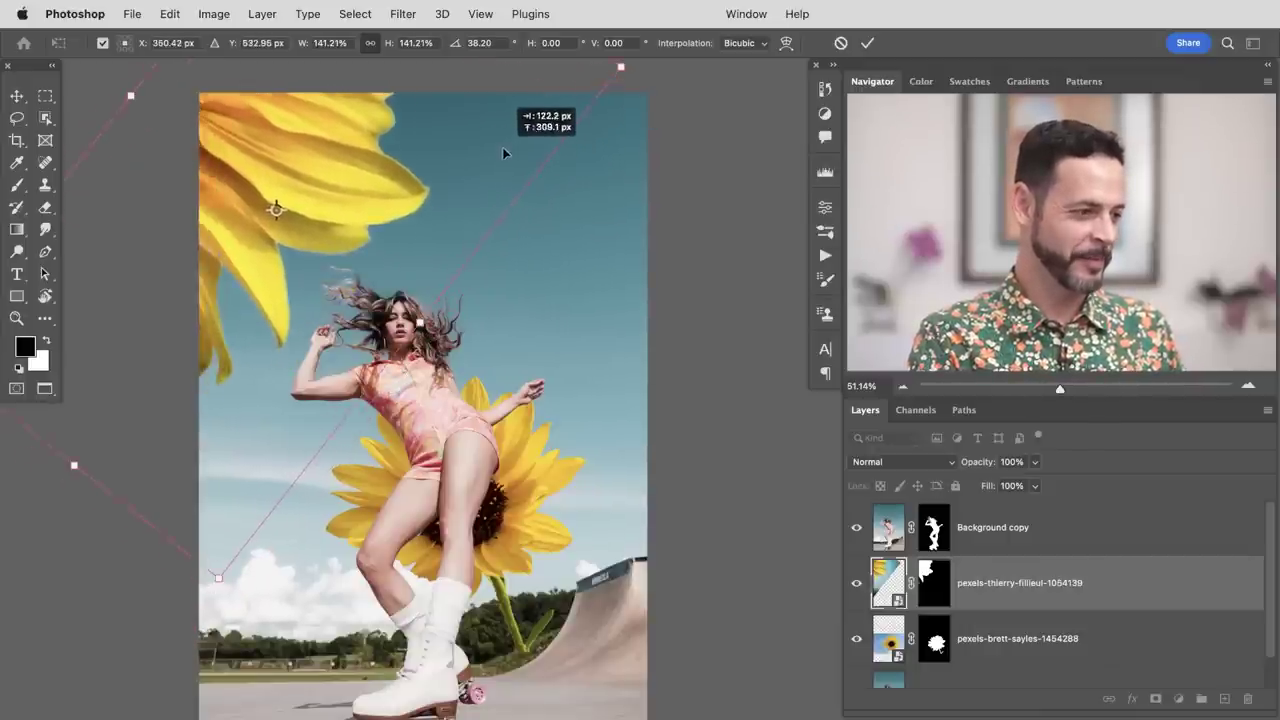
{"action": "key", "text": "Return"}
- Rotate the whole sunflower on the pexels-brett-sayles-1454288 layer about 12.77°, enlarge it, and position it behind the skater's torso
{"action": "left_click_drag", "start_coordinate": [608, 505], "coordinate": [634, 445]}
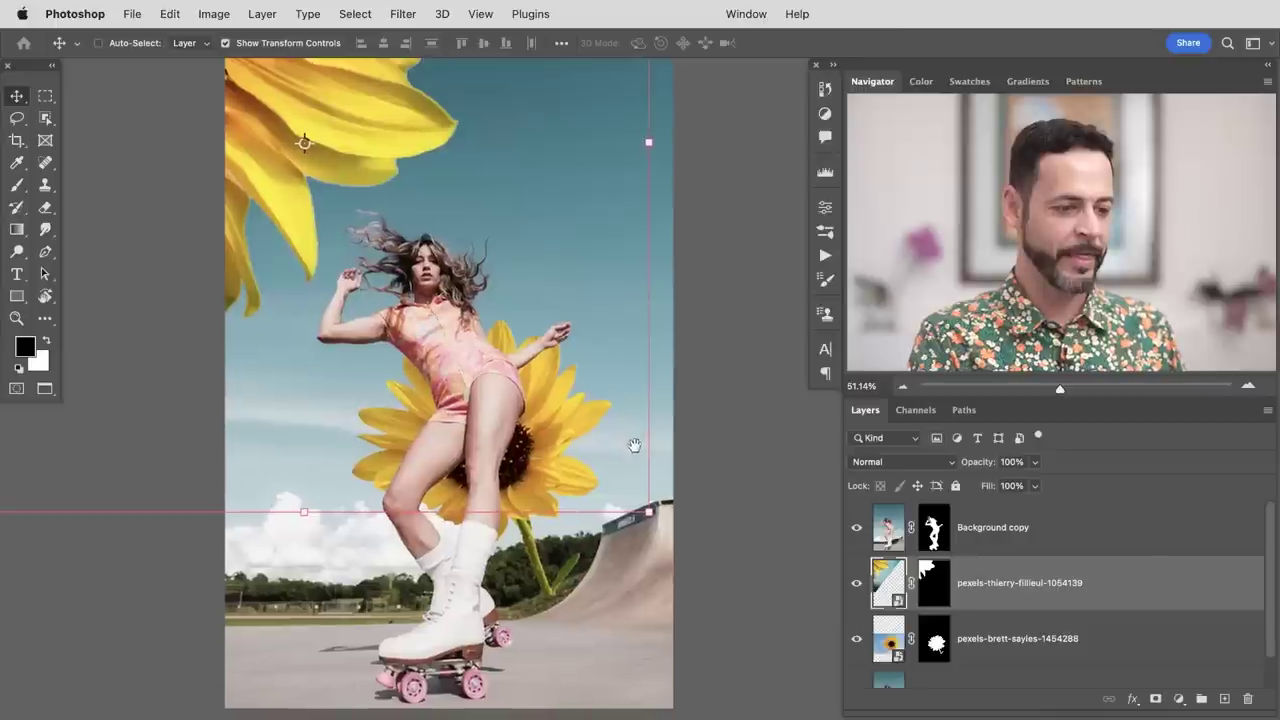
{"action": "left_click", "coordinate": [1029, 634]}
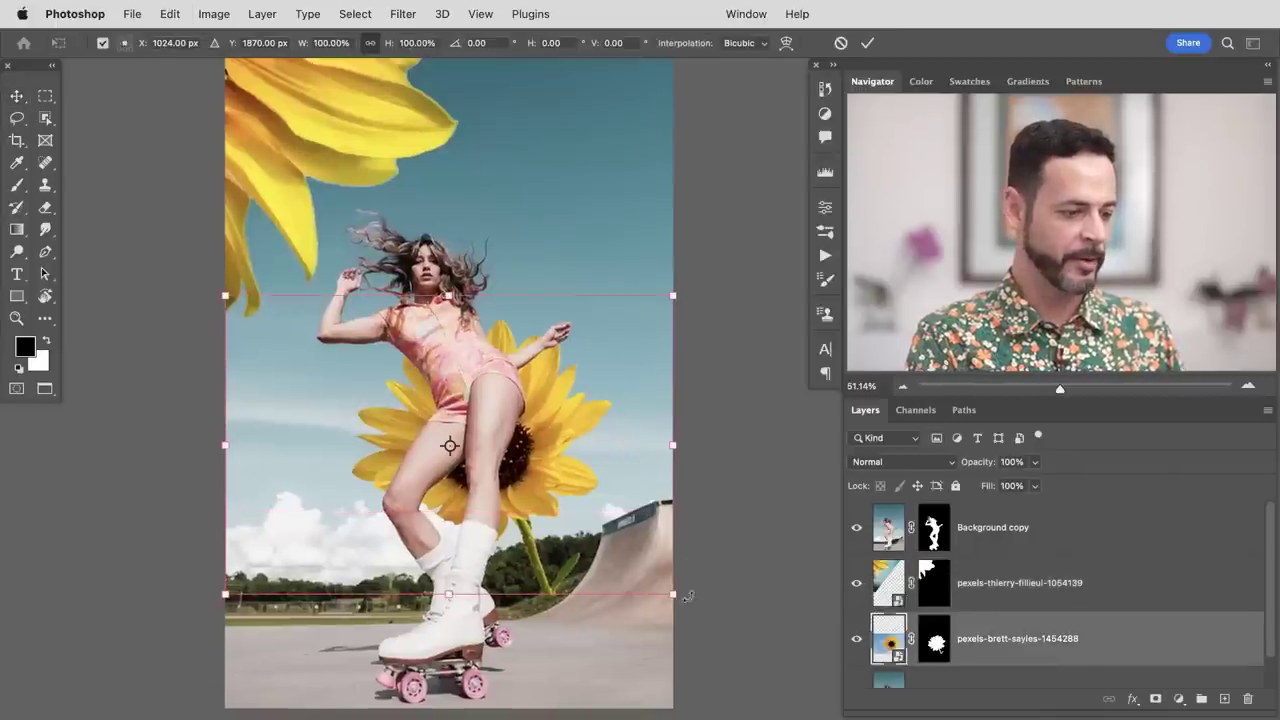
{"action": "left_click_drag", "start_coordinate": [690, 604], "coordinate": [630, 636]}
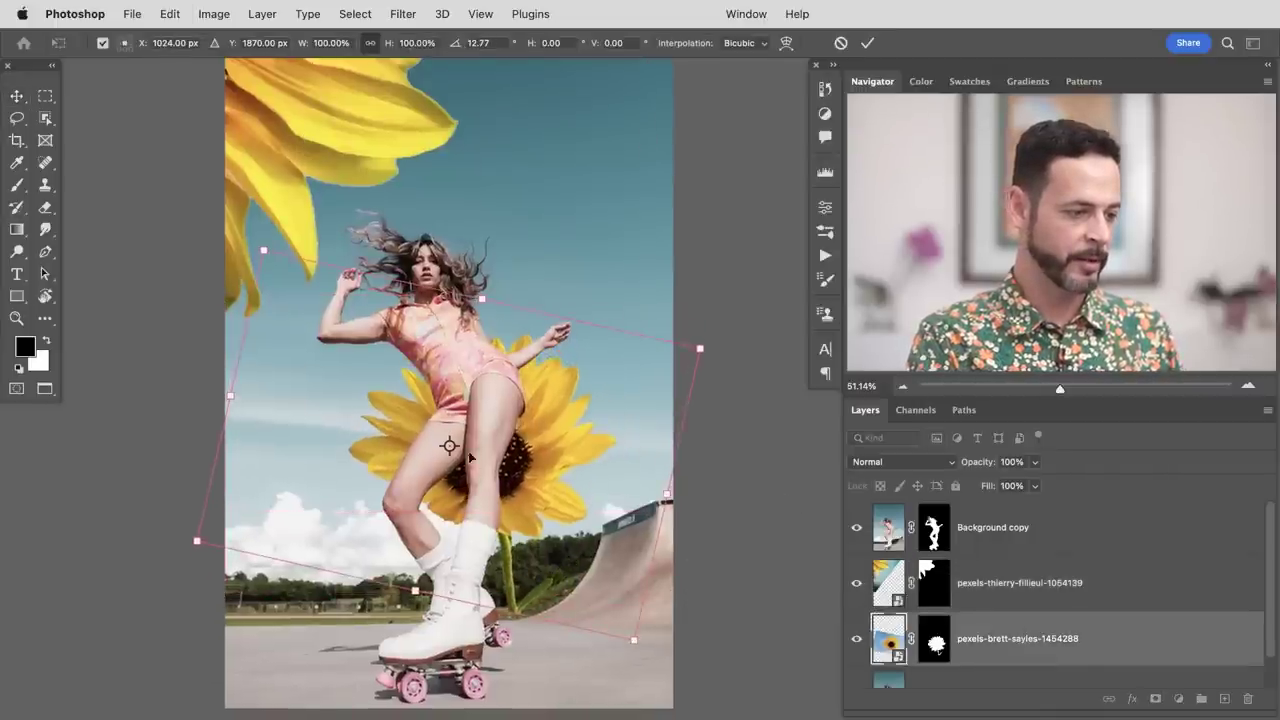
{"action": "left_click_drag", "start_coordinate": [698, 349], "coordinate": [780, 270]}
{"action": "left_click_drag", "start_coordinate": [706, 330], "coordinate": [642, 404]}
{"action": "key", "text": "Return"}
- Duplicate the large sunflower layer, shrink the copy, and place it in the canvas's upper-right corner
{"action": "left_click_drag", "start_coordinate": [596, 452], "coordinate": [585, 491]}
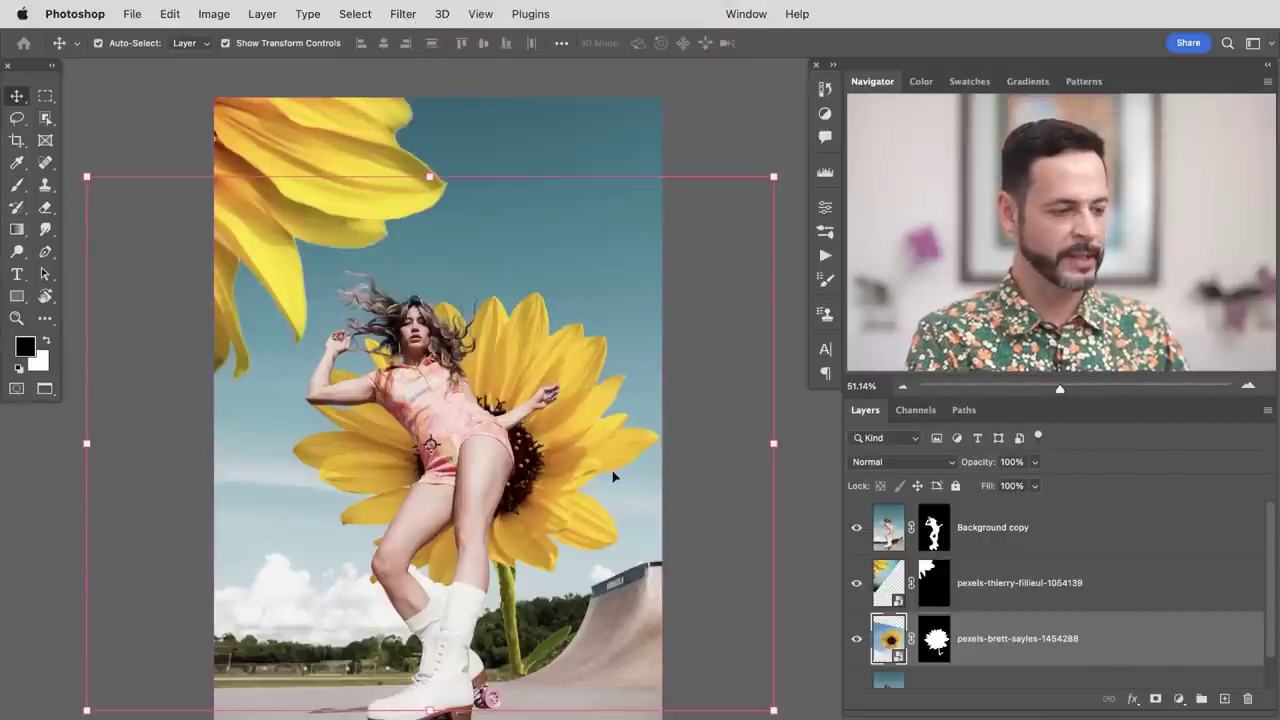
{"action": "key", "text": "super+j"}
{"action": "left_click_drag", "start_coordinate": [535, 518], "coordinate": [605, 342]}
{"action": "left_click_drag", "start_coordinate": [166, 534], "coordinate": [591, 287]}
- Duplicate the small sunflower to the canvas's lower-left edge, rotate it to about 80°, and adjust its size and position
{"action": "left_click_drag", "start_coordinate": [593, 345], "coordinate": [259, 660]}
{"action": "key", "text": "Return"}
{"action": "key", "text": "super+t"}
{"action": "left_click_drag", "start_coordinate": [418, 380], "coordinate": [350, 665]}
{"action": "mouse_move", "coordinate": [328, 598]}
{"action": "left_mouse_down"}
{"action": "mouse_move", "coordinate": [317, 588]}
{"action": "mouse_move", "coordinate": [316, 610]}
{"action": "left_mouse_up"}
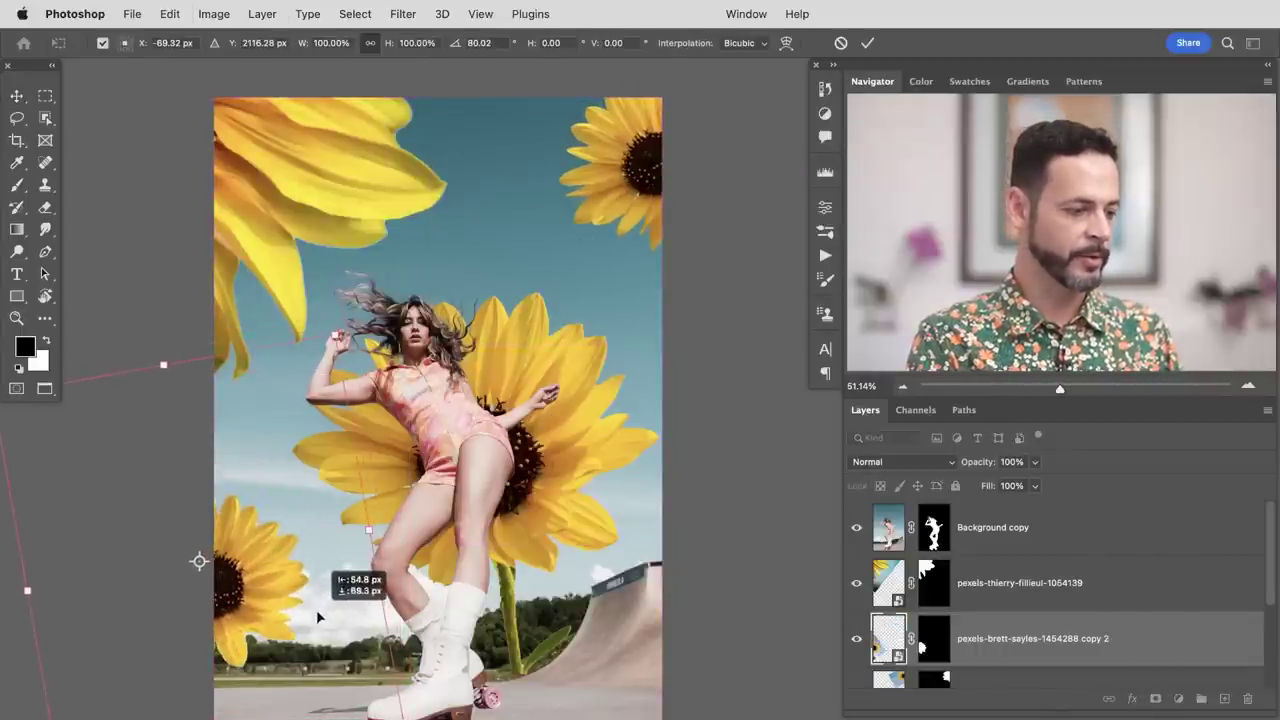
{"action": "left_click_drag", "start_coordinate": [343, 334], "coordinate": [392, 286]}
{"action": "left_click_drag", "start_coordinate": [334, 455], "coordinate": [306, 501]}
{"action": "key", "text": "Return"}
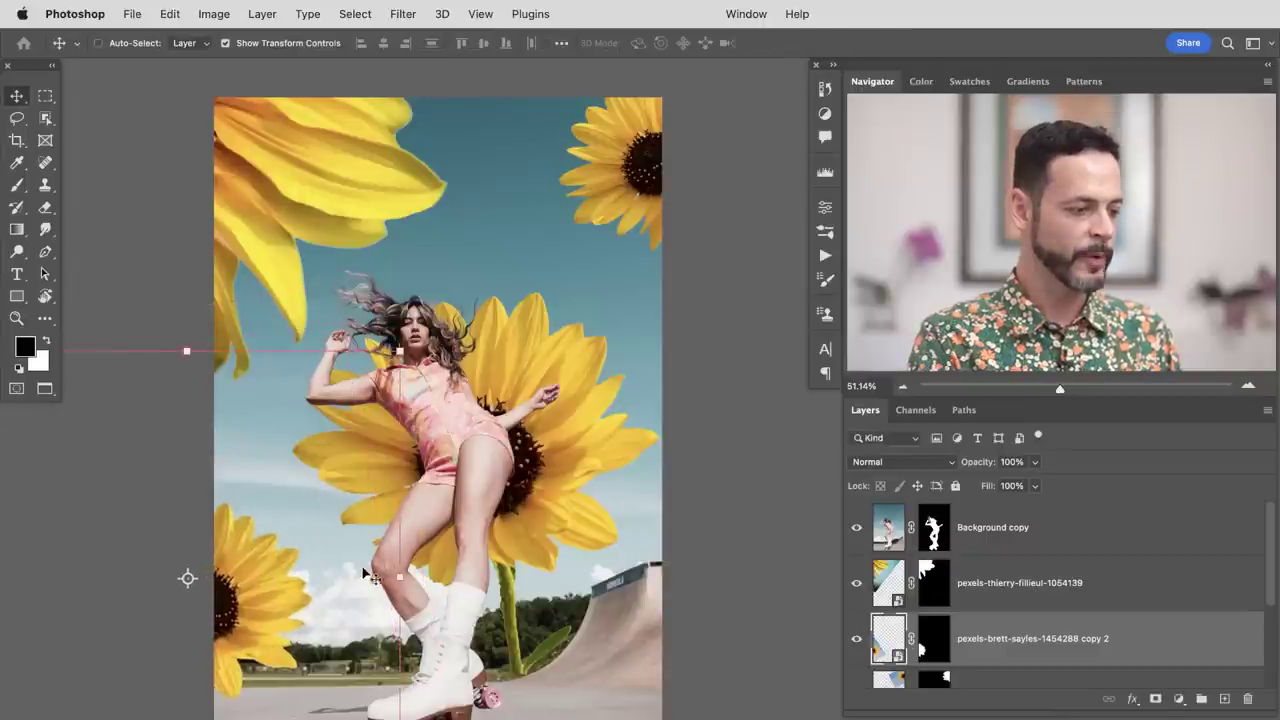
- Switch to Finder and place the pexels-scott-webb-1048043 image of colored tiles above the close-up sunflower layer
{"action": "left_click_drag", "start_coordinate": [376, 560], "coordinate": [412, 492]}
{"action": "left_click_drag", "start_coordinate": [496, 460], "coordinate": [530, 465]}
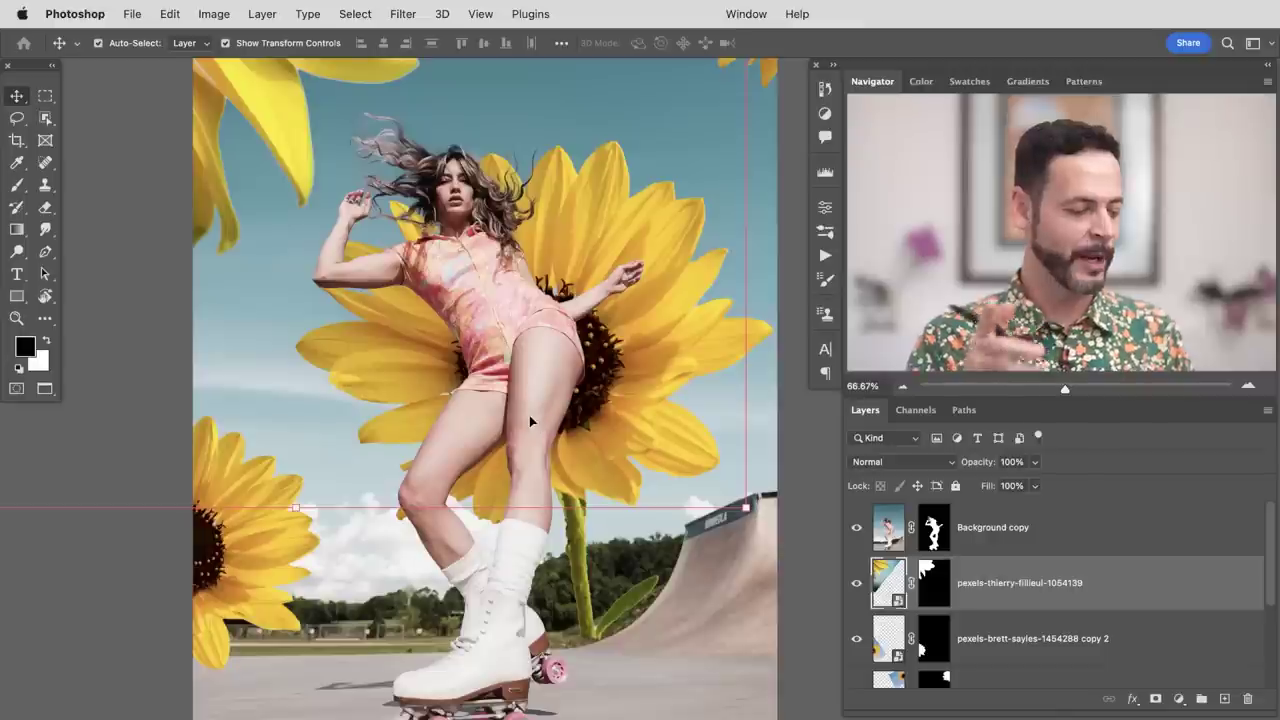
{"action": "key", "text": "super+Tab"}
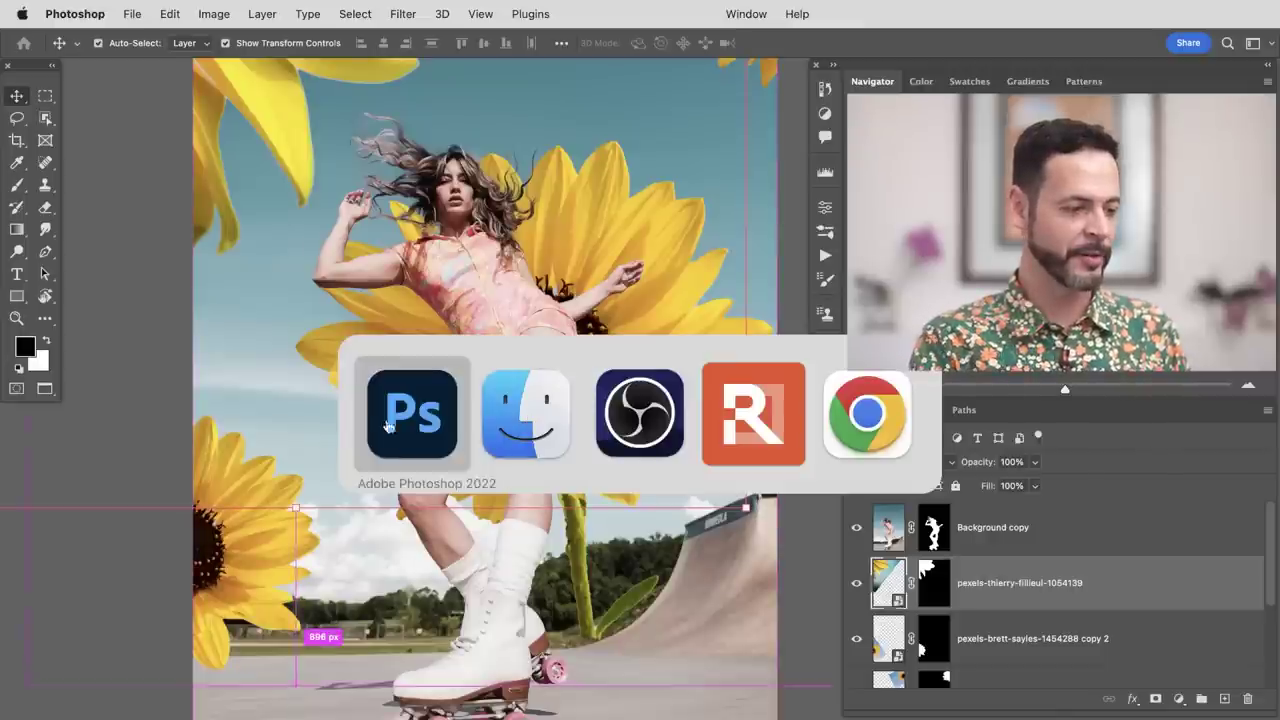
{"action": "left_click", "coordinate": [545, 418]}
{"action": "left_click_drag", "start_coordinate": [830, 299], "coordinate": [618, 186]}
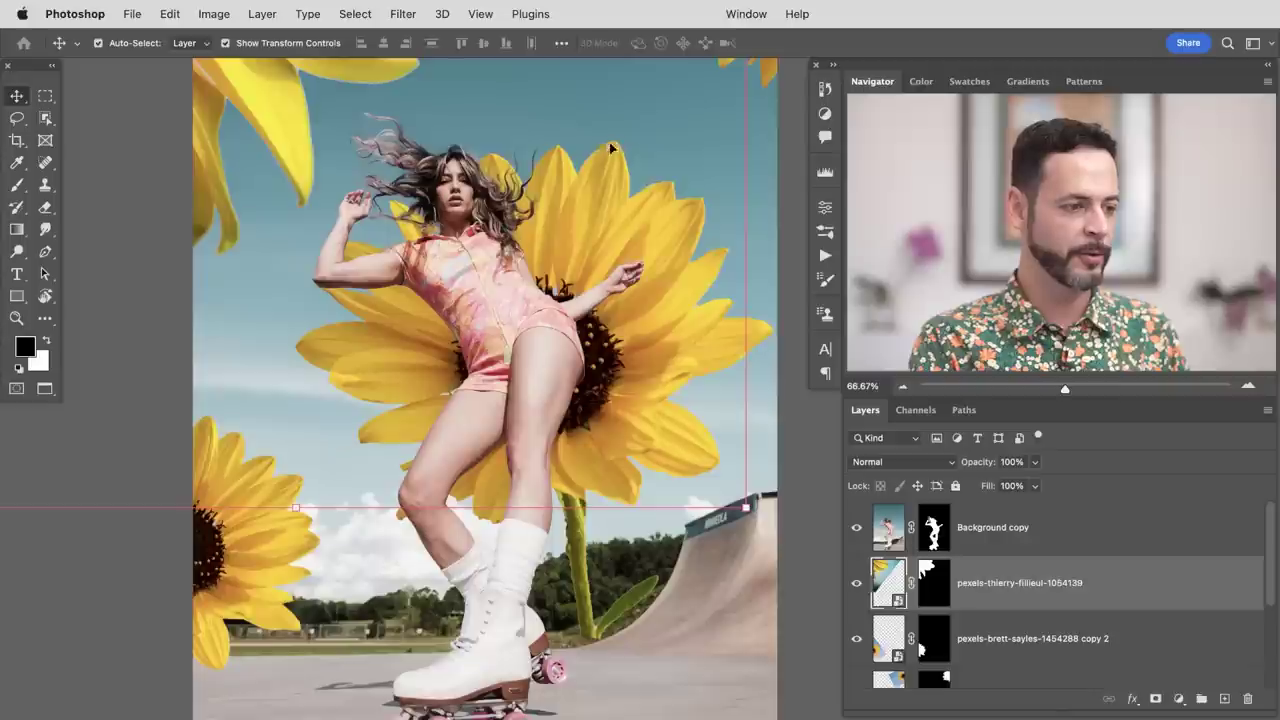
{"action": "left_click_drag", "start_coordinate": [326, 500], "coordinate": [420, 470]}
{"action": "left_click_drag", "start_coordinate": [369, 429], "coordinate": [464, 364]}
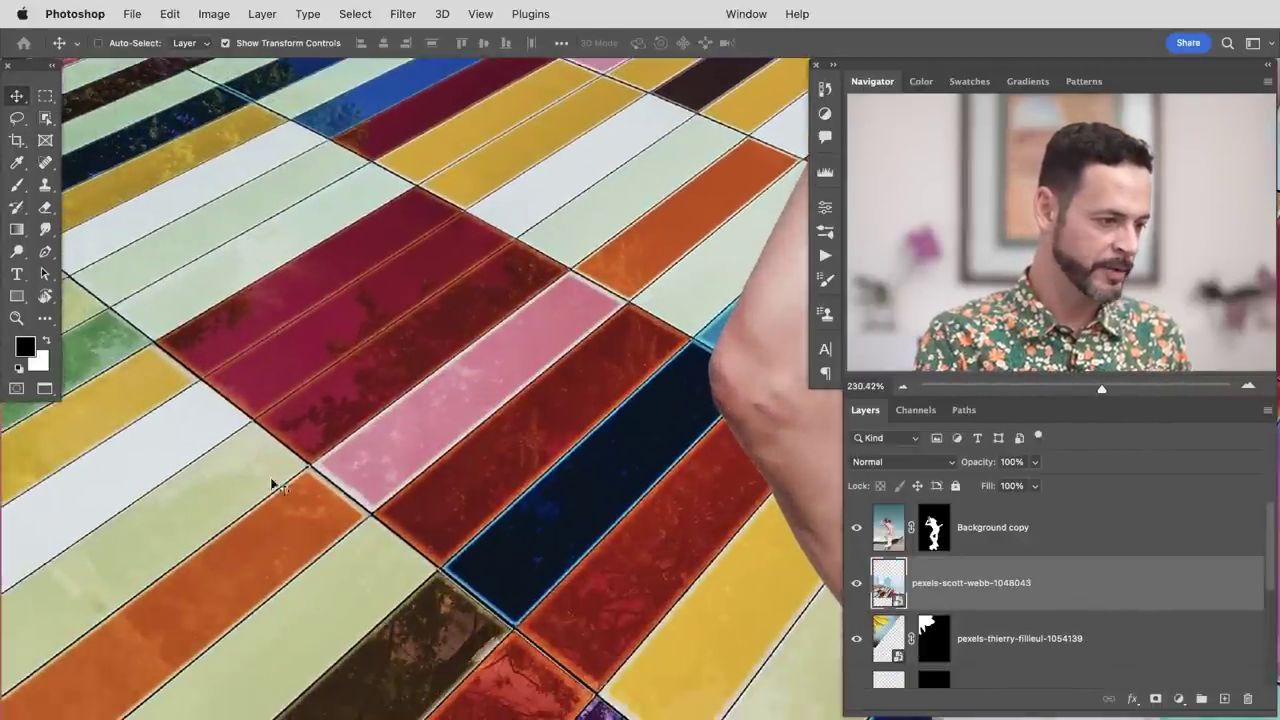
- Set the colored tile layer's blend mode to Overlay
{"action": "scroll", "coordinate": [556, 360], "scroll_direction": "down", "scroll_amount": 10}
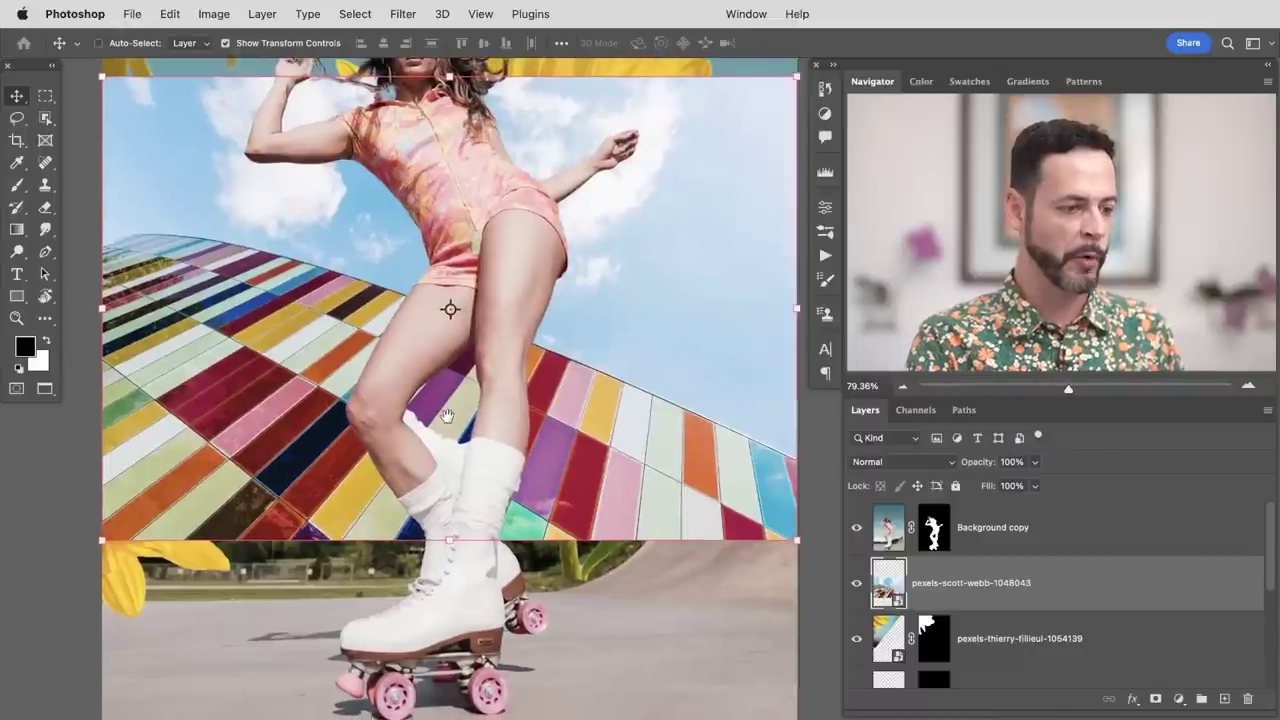
{"action": "left_click_drag", "start_coordinate": [448, 416], "coordinate": [438, 414]}
{"action": "left_click_drag", "start_coordinate": [494, 469], "coordinate": [499, 446]}
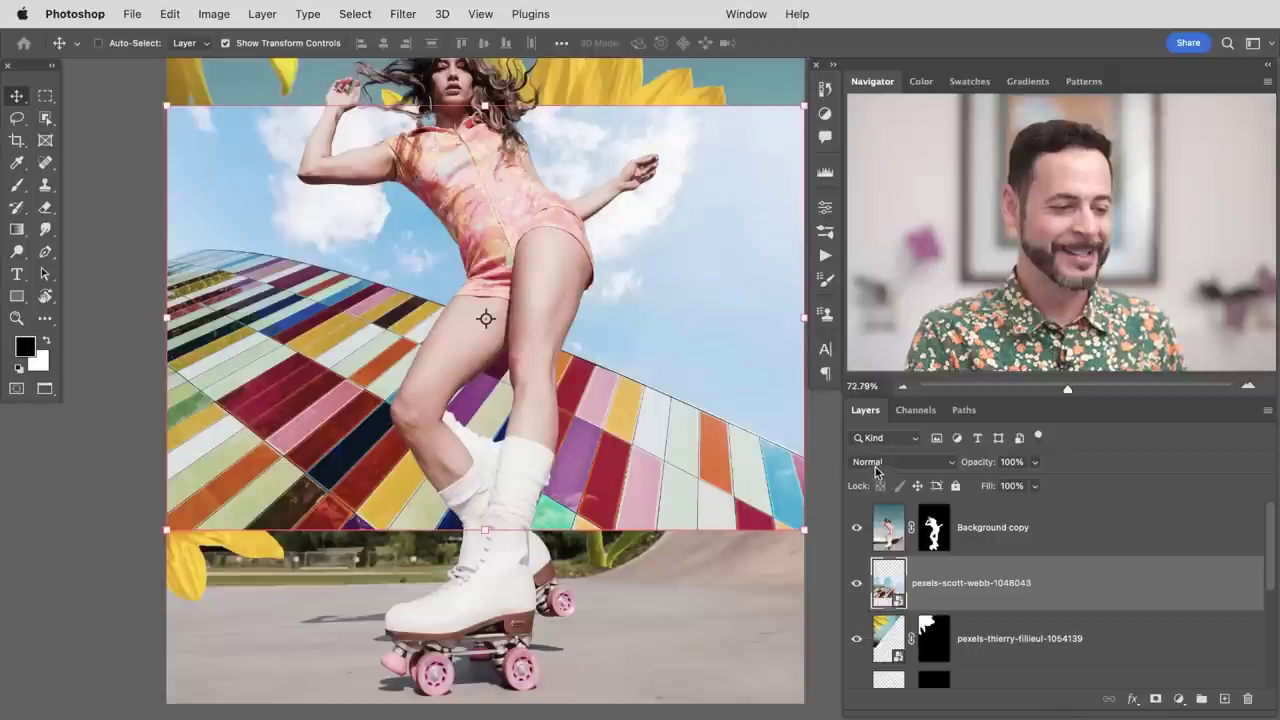
{"action": "left_click", "coordinate": [878, 462]}
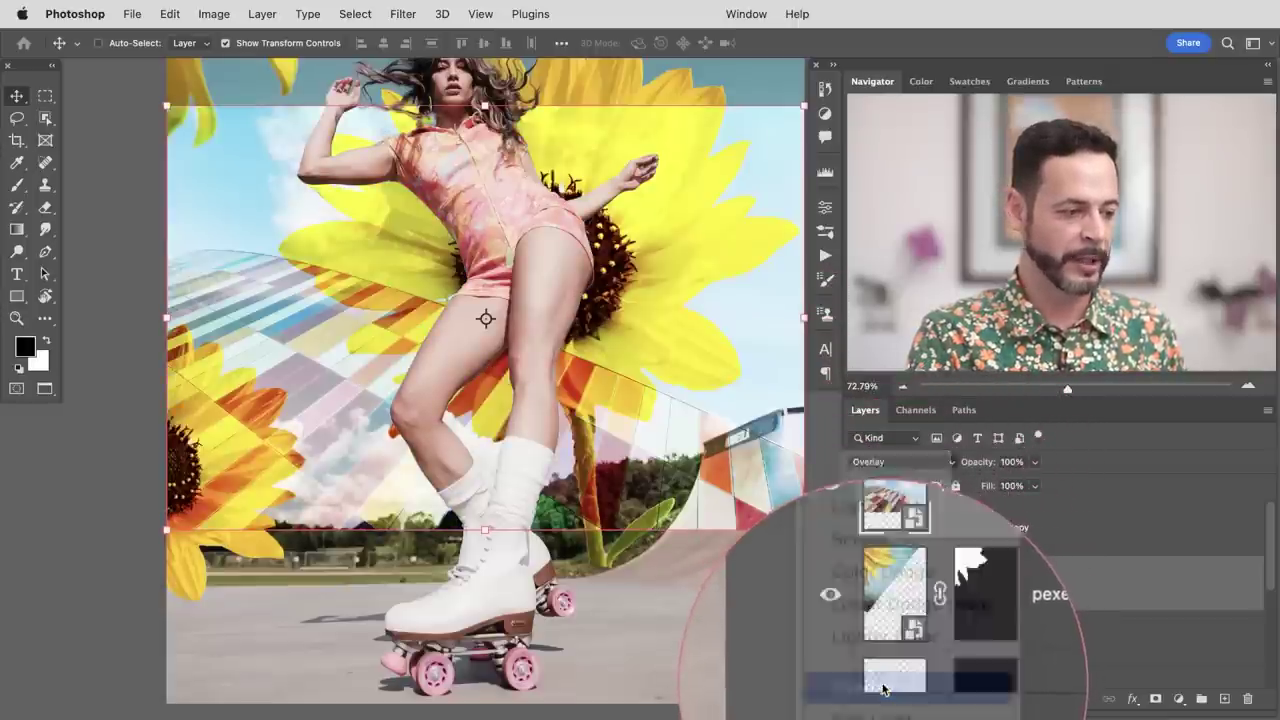
{"action": "left_click", "coordinate": [885, 689]}
- Move the tile image down over the ground and check it with the skater copy toggled off and on
{"action": "left_click_drag", "start_coordinate": [658, 460], "coordinate": [626, 636]}
{"action": "left_click", "coordinate": [857, 531]}
{"action": "left_click", "coordinate": [857, 531]}
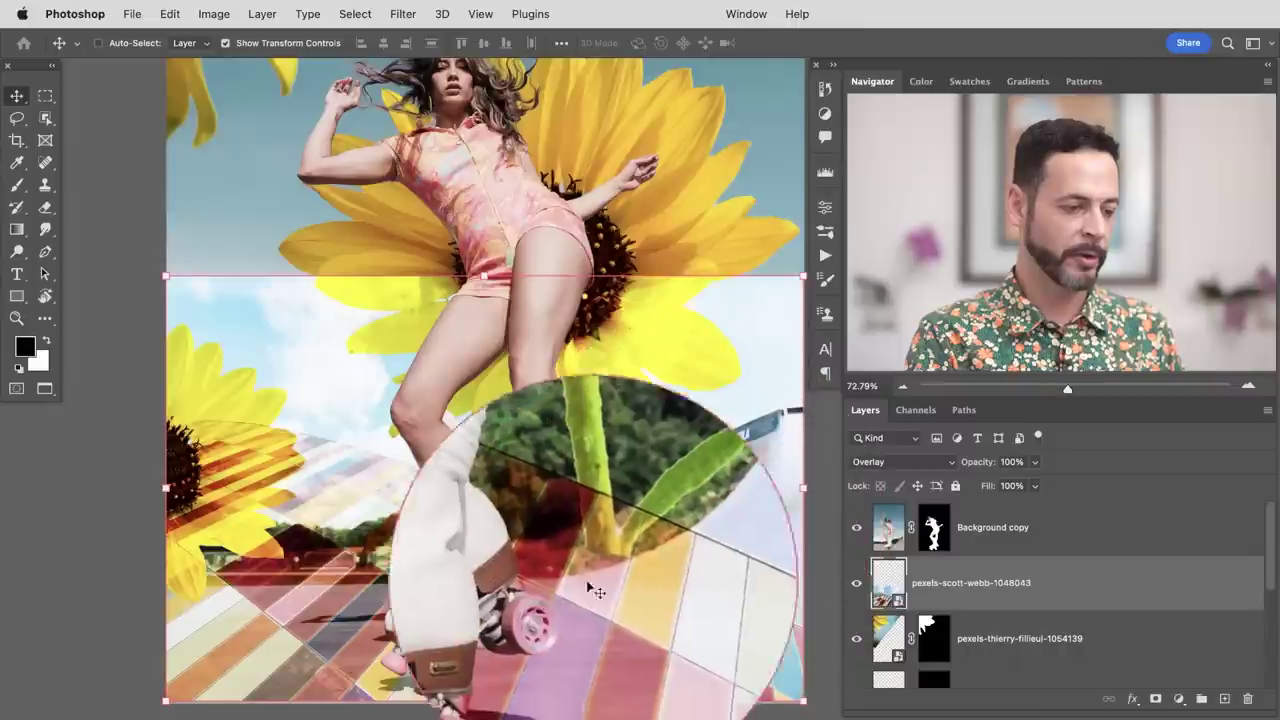
- Flip the tile image horizontally with Free Transform
{"action": "key", "text": "super+t"}
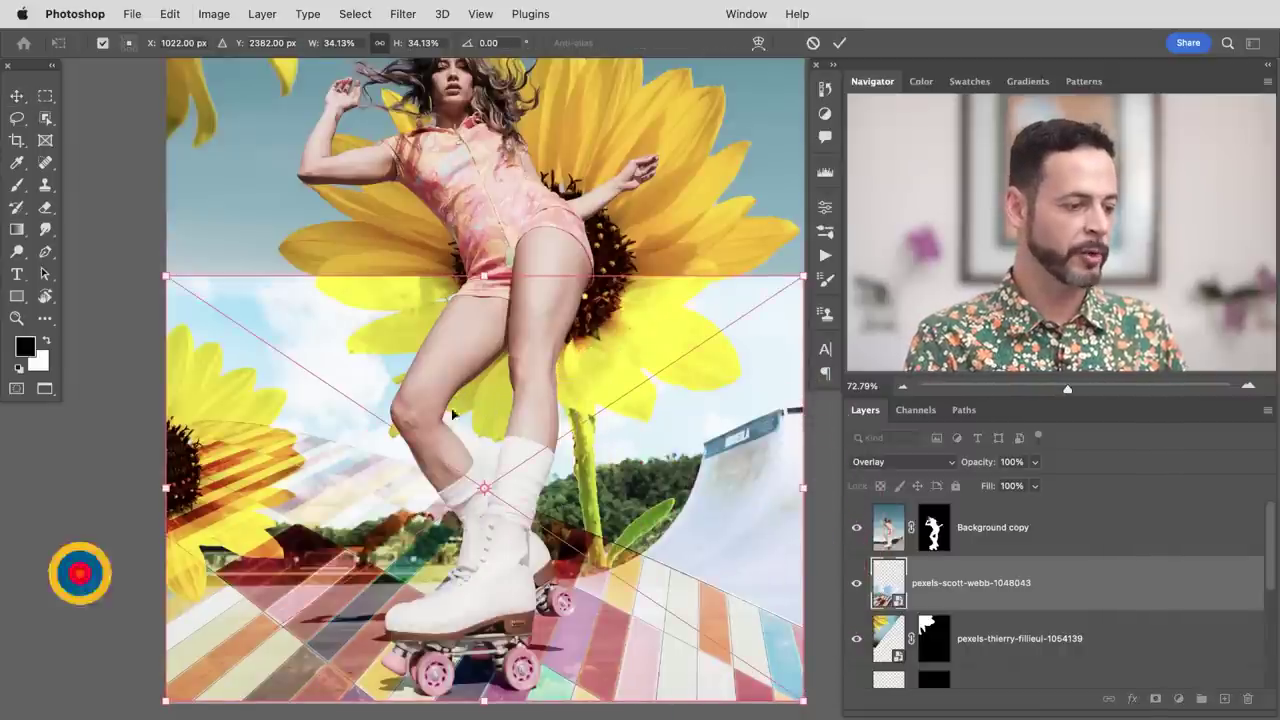
{"action": "right_click", "coordinate": [455, 368]}
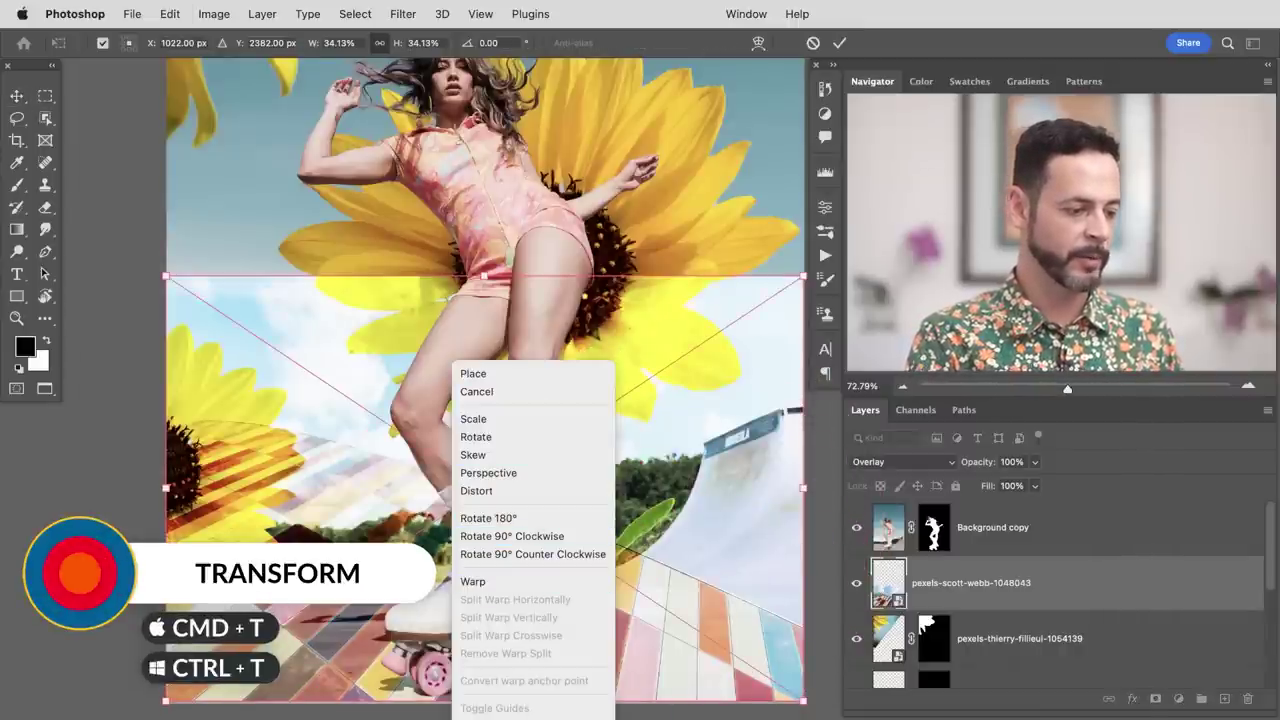
{"action": "left_click", "coordinate": [500, 718]}
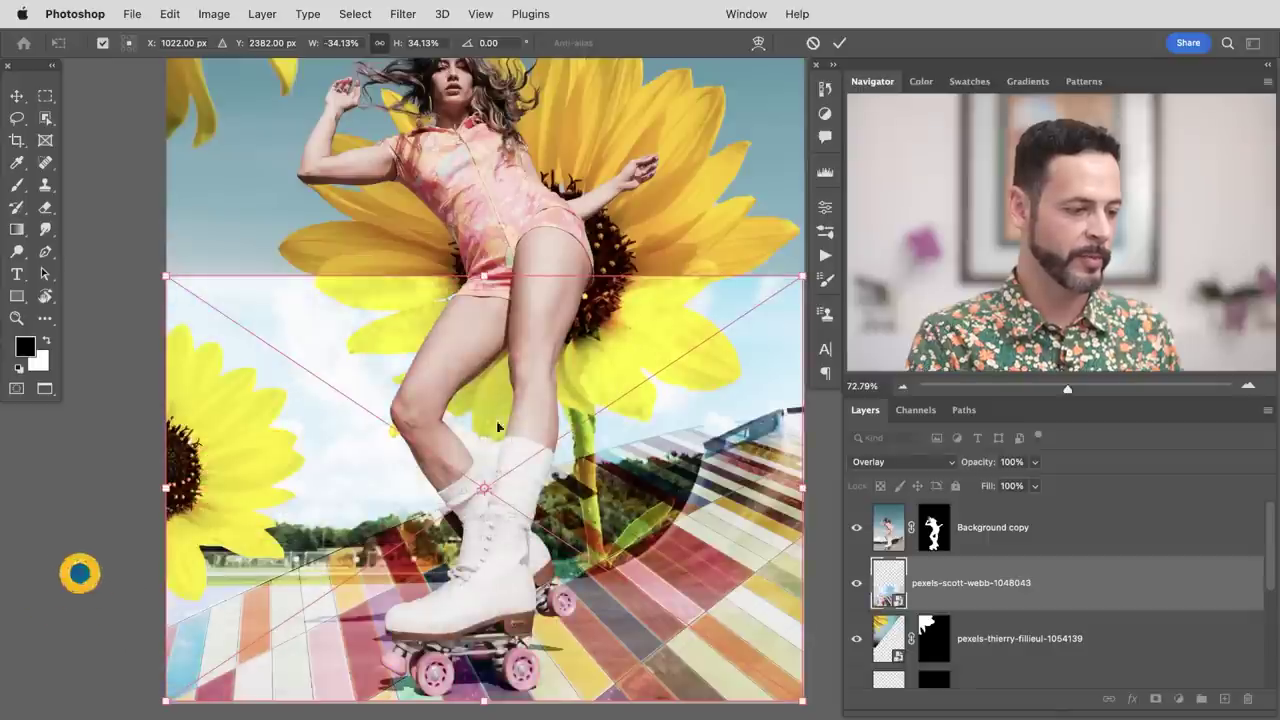
- Warp the tile image by raising its left side and lowering its middle so the tiles lie flat along the ground
{"action": "right_click", "coordinate": [316, 464]}
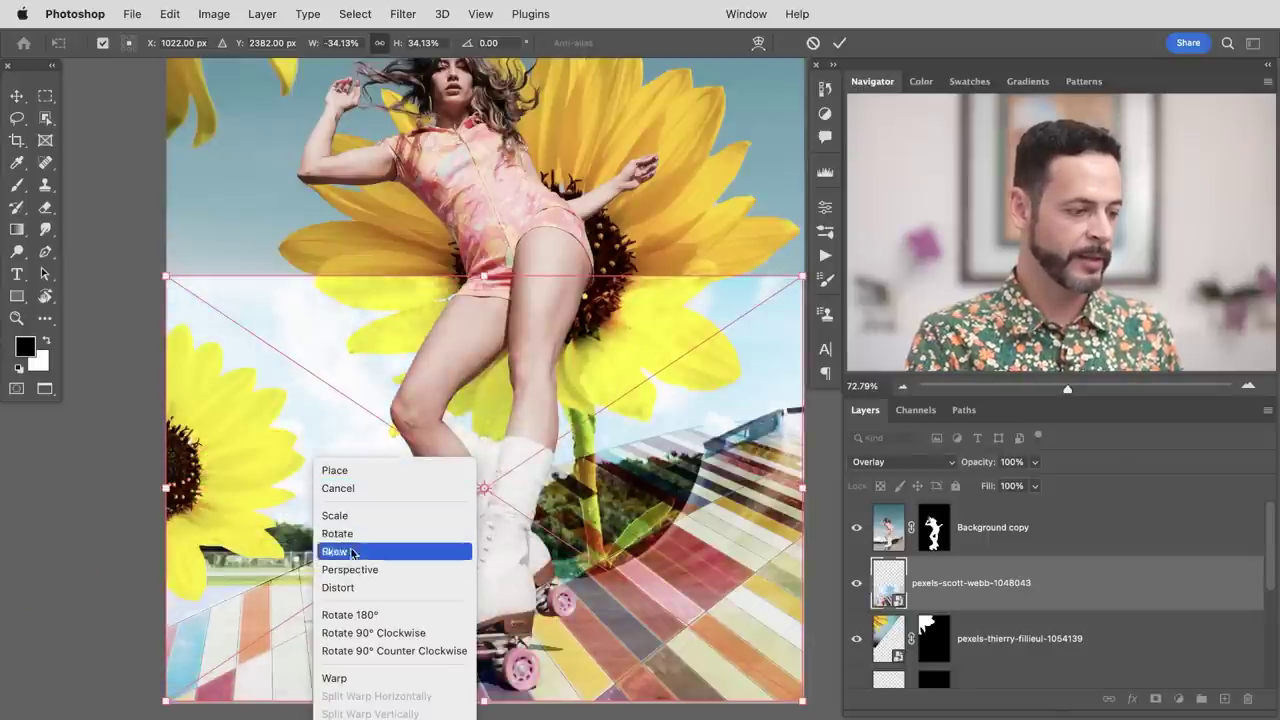
{"action": "left_click", "coordinate": [360, 678]}
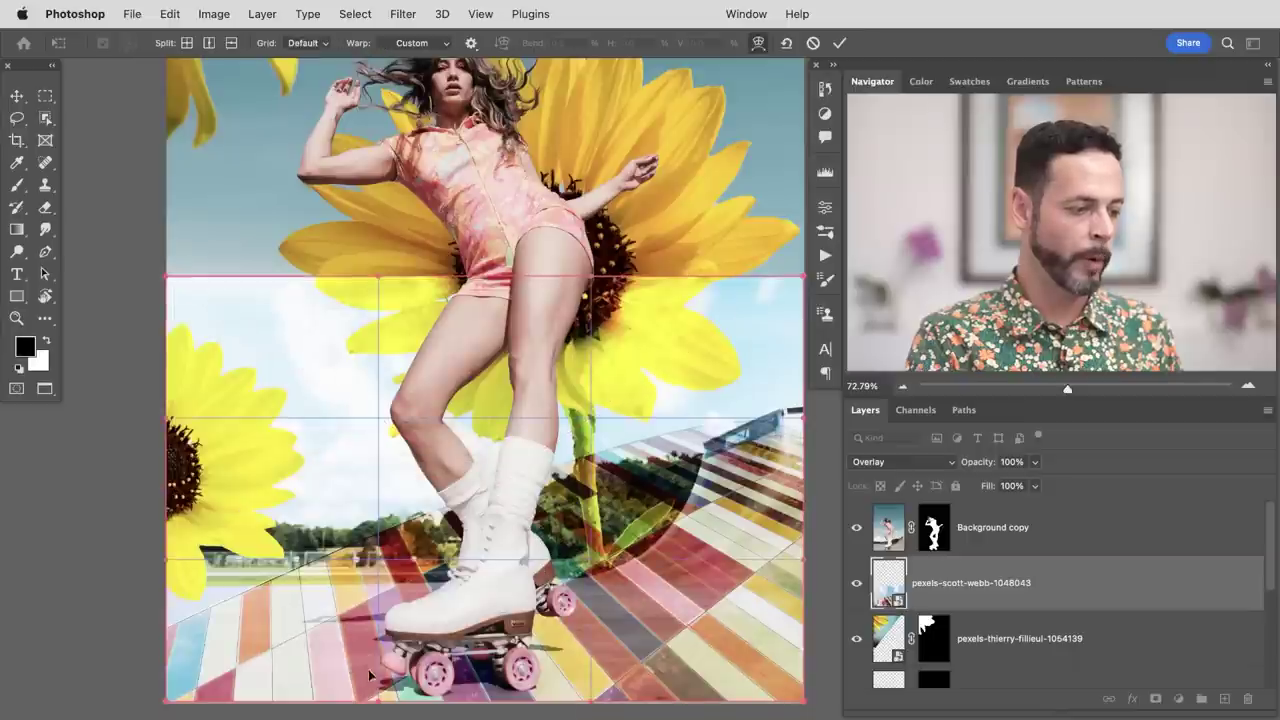
{"action": "left_click_drag", "start_coordinate": [190, 588], "coordinate": [180, 552]}
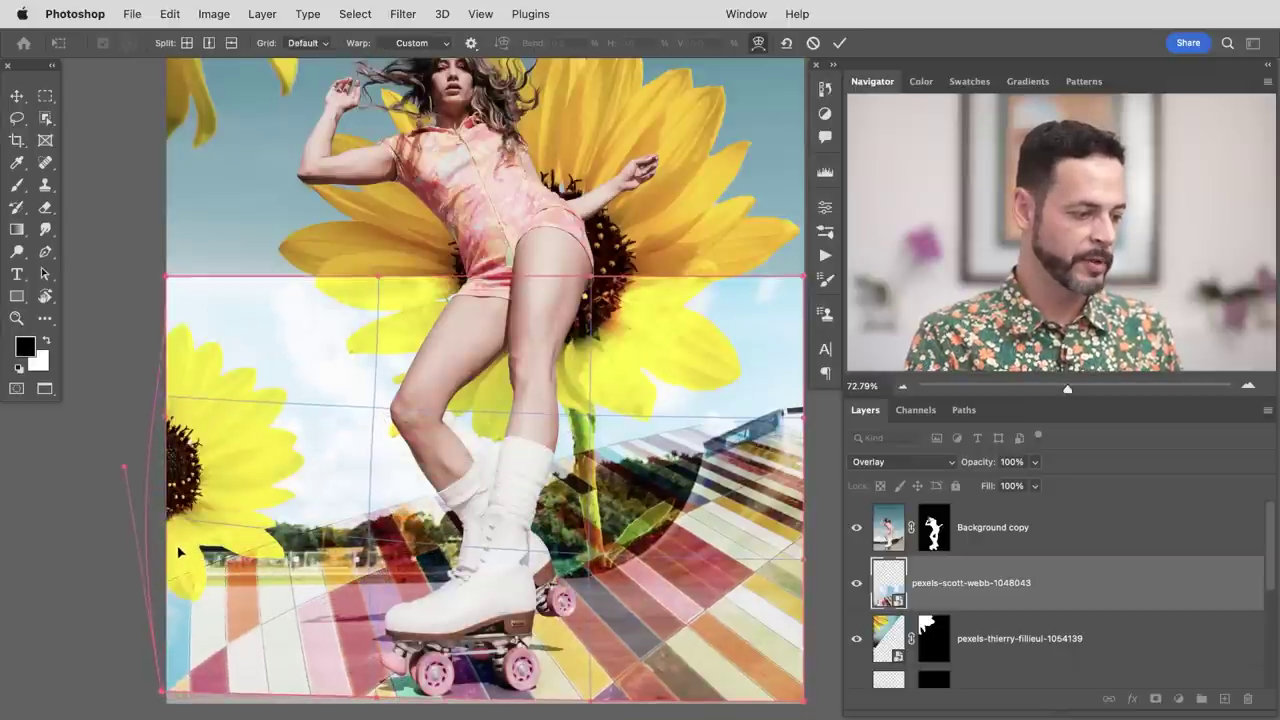
{"action": "left_click_drag", "start_coordinate": [503, 440], "coordinate": [530, 545]}
- Bend the right part of the tile warp inward so the tiles follow the skate ramp's curve
{"action": "left_click_drag", "start_coordinate": [726, 406], "coordinate": [636, 393]}
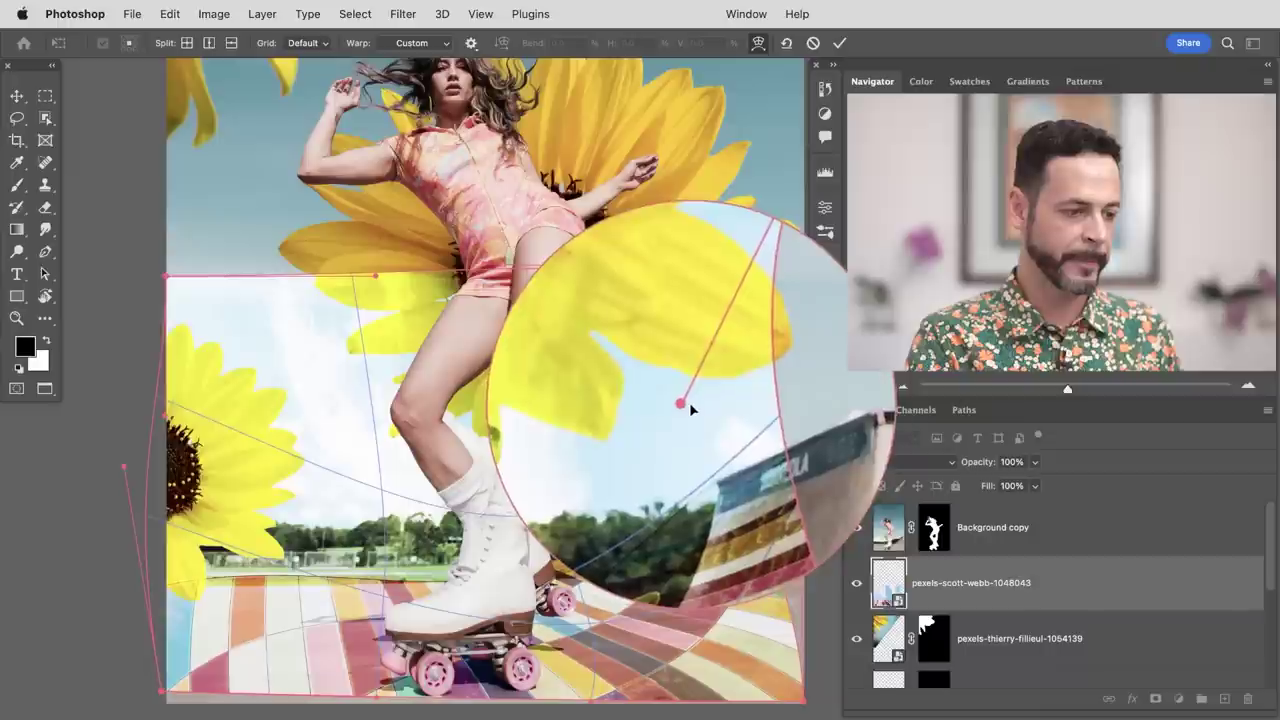
{"action": "mouse_move", "coordinate": [698, 401]}
{"action": "left_mouse_down"}
{"action": "mouse_move", "coordinate": [766, 386]}
{"action": "mouse_move", "coordinate": [716, 397]}
{"action": "left_mouse_up"}
{"action": "left_click_drag", "start_coordinate": [571, 522], "coordinate": [620, 553]}
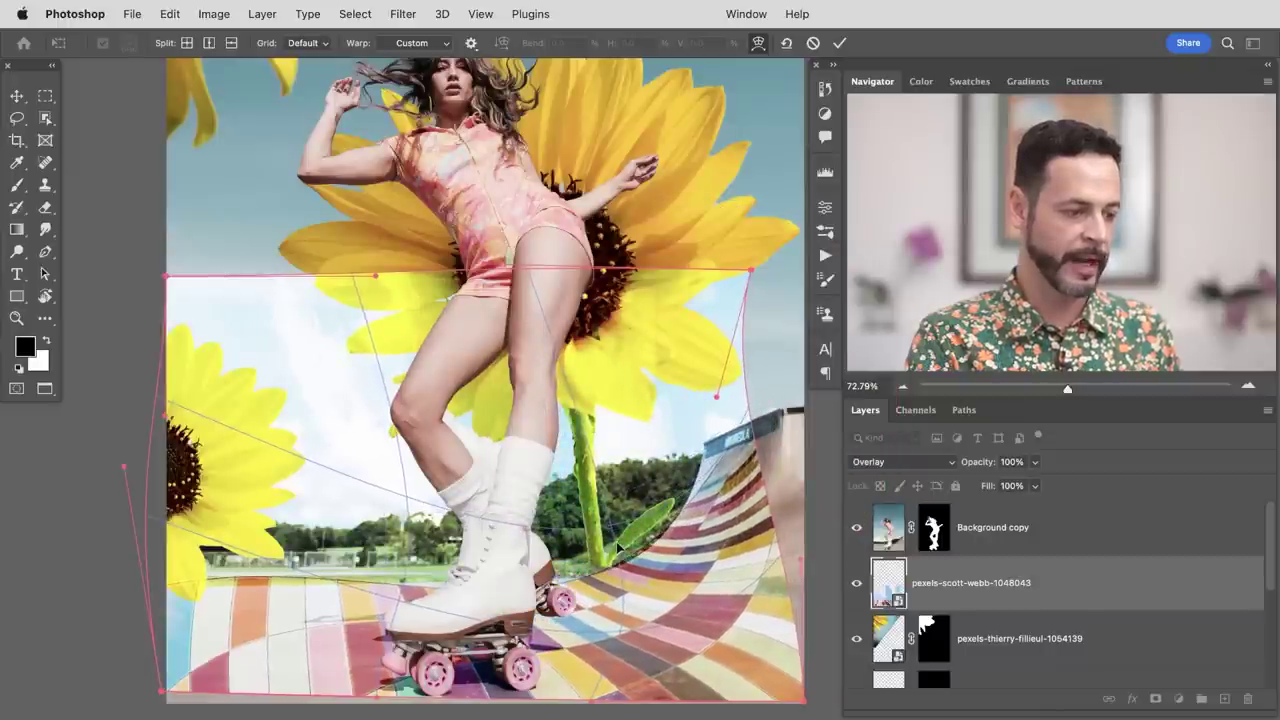
{"action": "left_click_drag", "start_coordinate": [322, 604], "coordinate": [328, 607]}
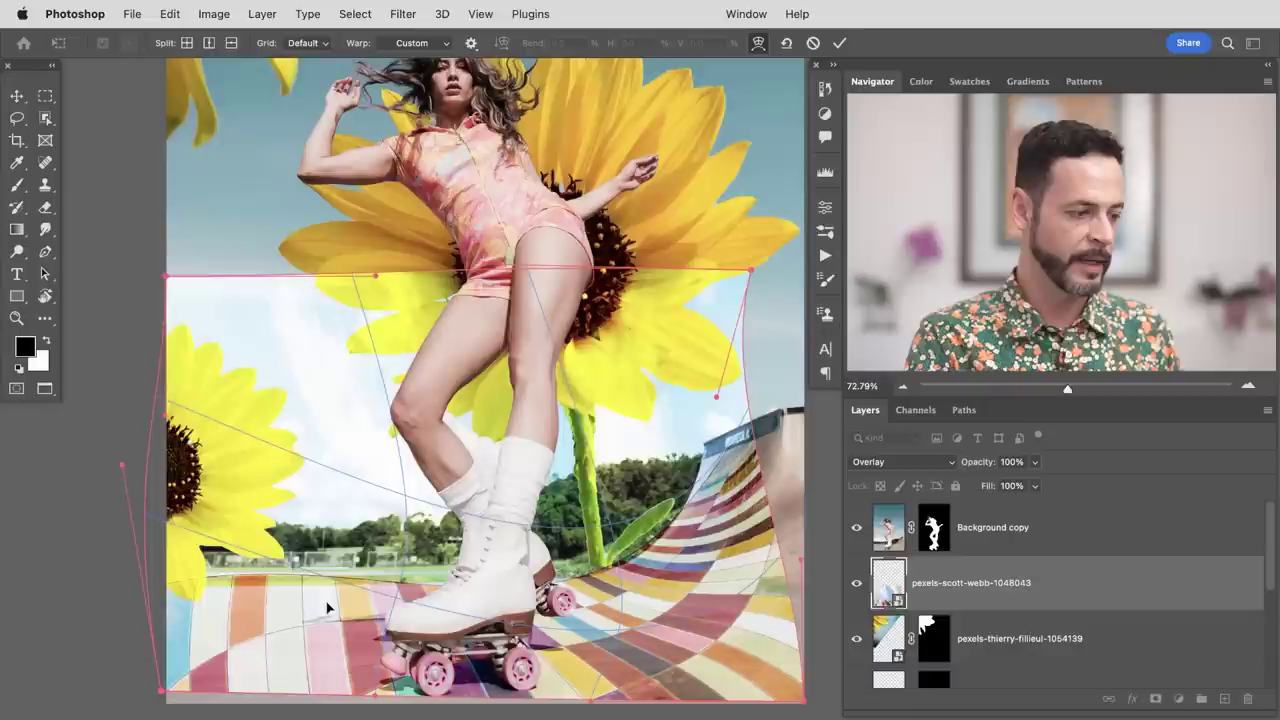
- Stretch the tile warp's right edge and corners beyond the canvas and pull its upper handle inward to cover the ramp
{"action": "left_click_drag", "start_coordinate": [806, 566], "coordinate": [913, 548]}
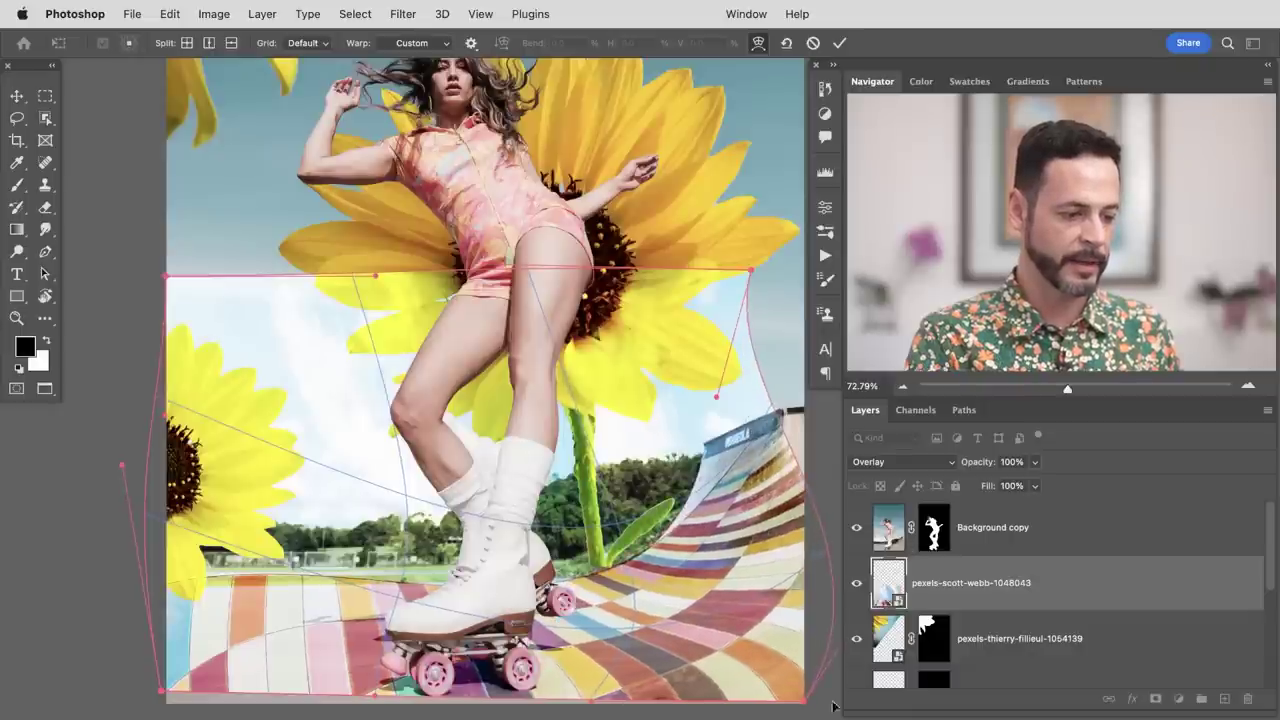
{"action": "left_click_drag", "start_coordinate": [805, 704], "coordinate": [880, 712]}
{"action": "left_click_drag", "start_coordinate": [751, 272], "coordinate": [843, 265]}
{"action": "left_click_drag", "start_coordinate": [716, 397], "coordinate": [631, 411]}
{"action": "left_click_drag", "start_coordinate": [217, 582], "coordinate": [731, 527]}
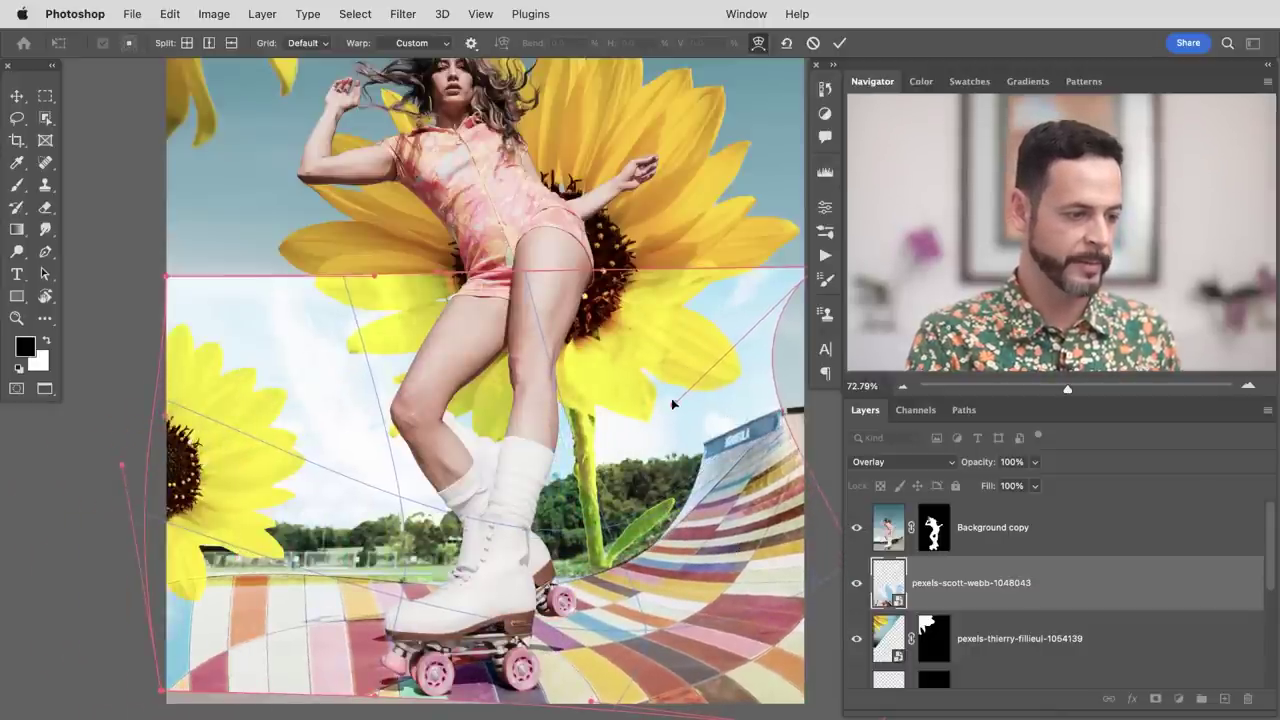
{"action": "left_click_drag", "start_coordinate": [673, 404], "coordinate": [610, 413]}
- Extend the tile warp's right corners further outward and reshape the mesh so the tiles climb the ramp wall
{"action": "left_click_drag", "start_coordinate": [708, 558], "coordinate": [553, 553]}
{"action": "left_click_drag", "start_coordinate": [679, 530], "coordinate": [804, 714]}
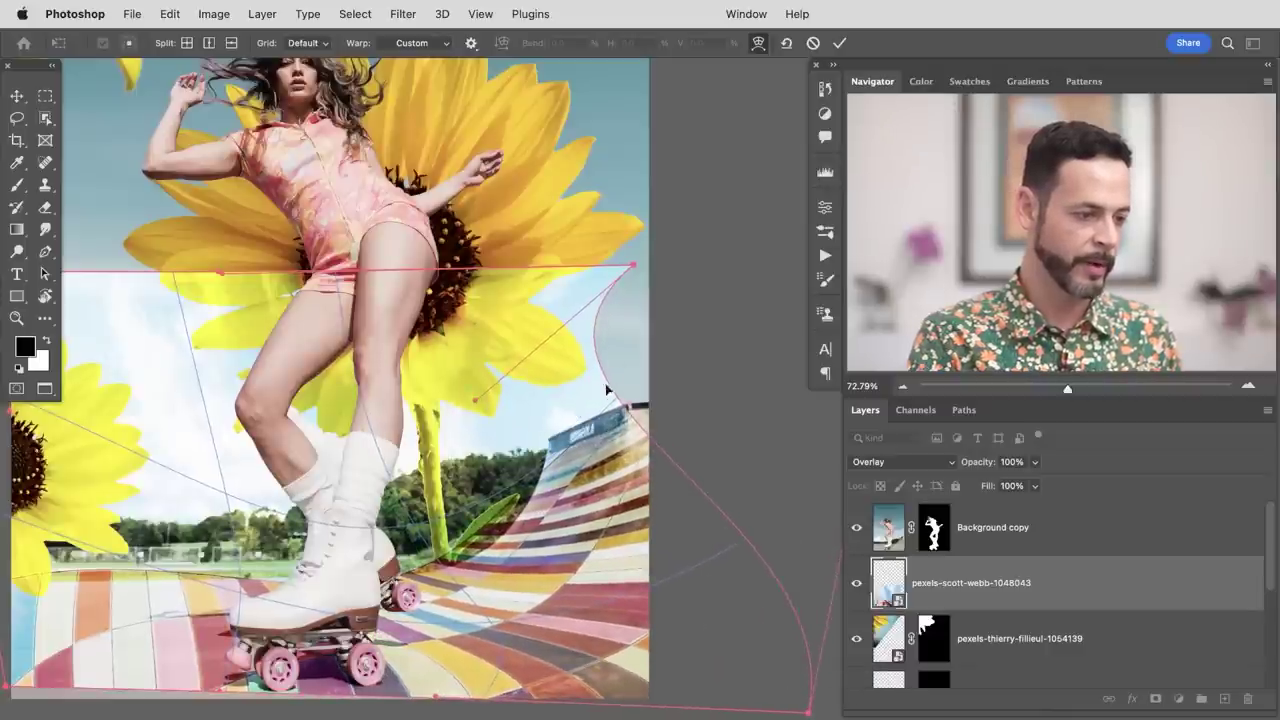
{"action": "left_click_drag", "start_coordinate": [636, 266], "coordinate": [697, 271]}
{"action": "left_click_drag", "start_coordinate": [396, 498], "coordinate": [540, 421]}
{"action": "left_click_drag", "start_coordinate": [641, 476], "coordinate": [558, 390]}
{"action": "left_click_drag", "start_coordinate": [454, 606], "coordinate": [462, 606]}
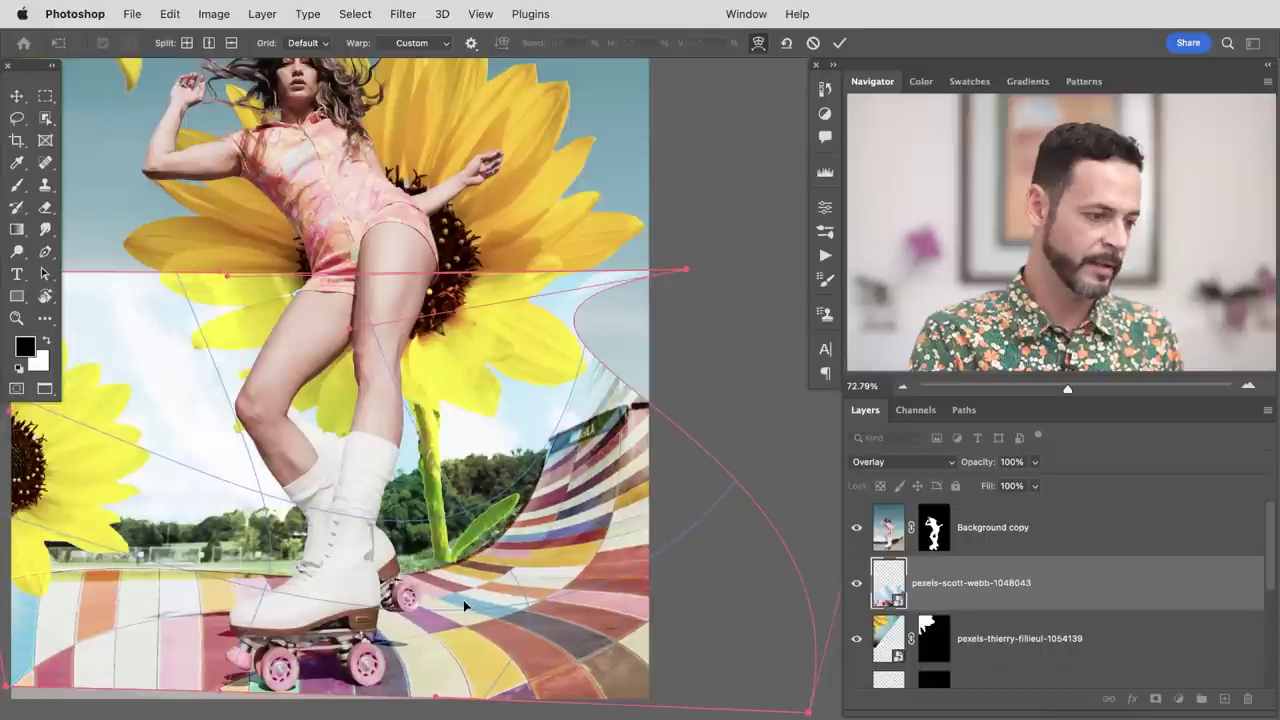
{"action": "left_click_drag", "start_coordinate": [472, 484], "coordinate": [467, 486]}
- Try another warp adjustment at the ramp's top edge, undo it, and apply the tile warp
{"action": "left_click_drag", "start_coordinate": [630, 403], "coordinate": [602, 397]}
{"action": "key", "text": "super+z"}
{"action": "left_click_drag", "start_coordinate": [324, 615], "coordinate": [391, 595]}
{"action": "left_click_drag", "start_coordinate": [184, 581], "coordinate": [185, 581]}
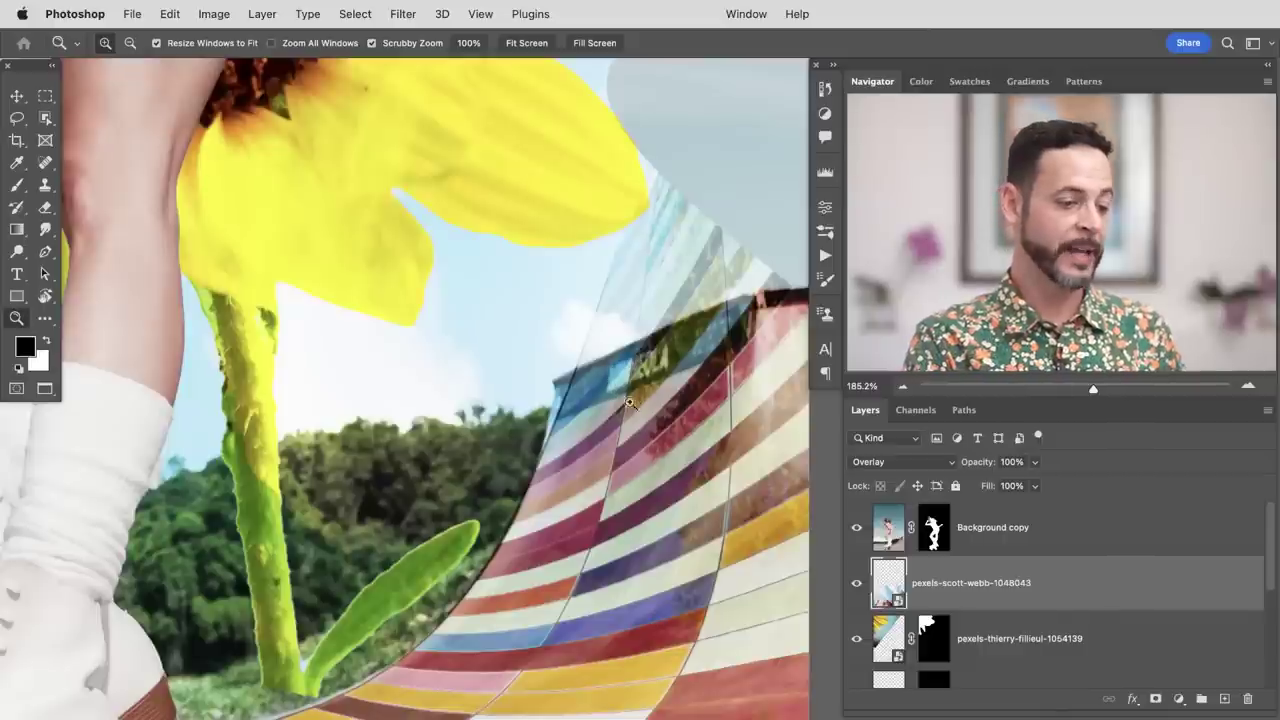
- Add a layer mask to the tile layer and paint it black above the ramp's edge and over the large sunflower's lower petals
{"action": "left_click_drag", "start_coordinate": [630, 402], "coordinate": [558, 402]}
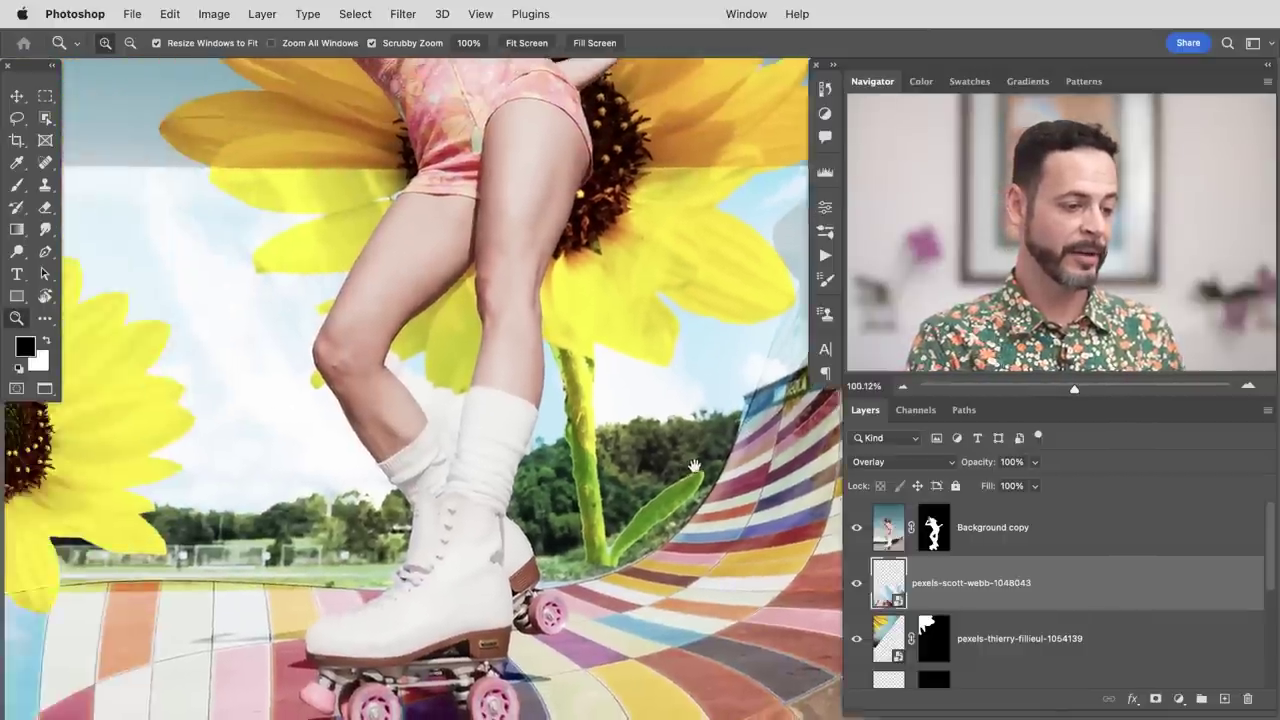
{"action": "left_click_drag", "start_coordinate": [658, 471], "coordinate": [649, 462]}
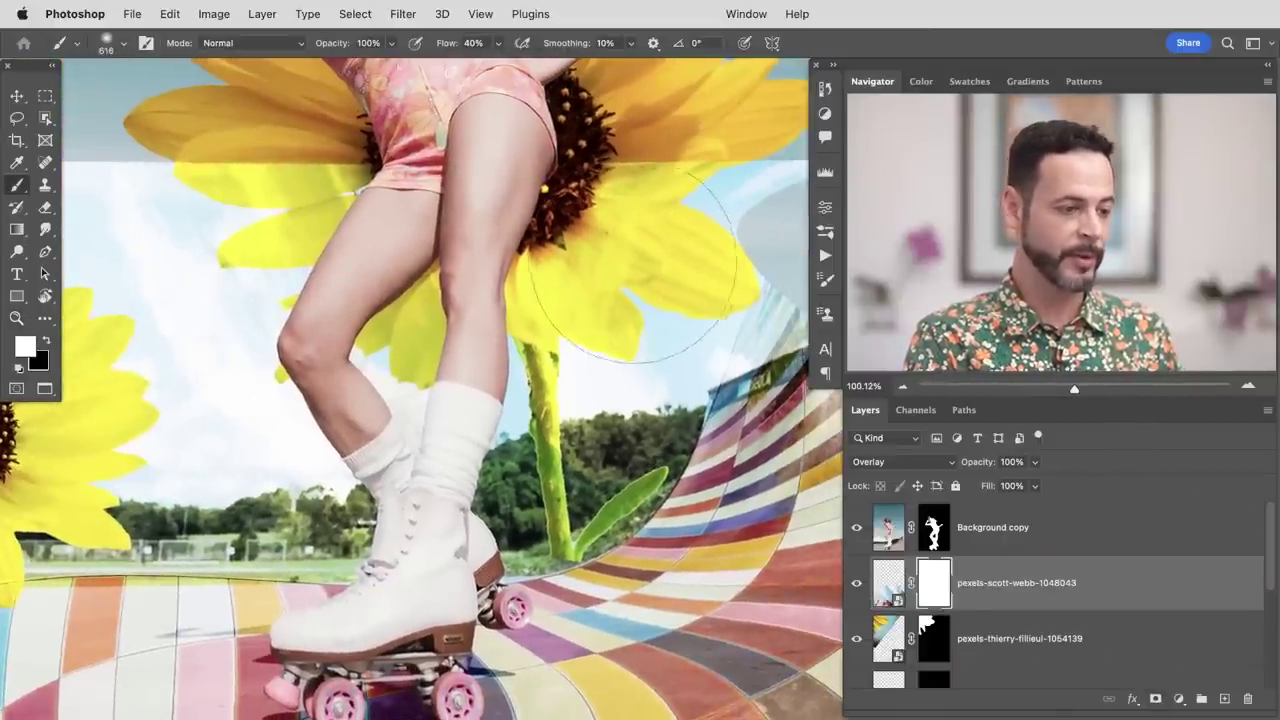
{"action": "key", "text": "x"}
{"action": "left_click_drag", "start_coordinate": [620, 265], "coordinate": [516, 268]}
{"action": "mouse_move", "coordinate": [573, 230]}
{"action": "left_mouse_down"}
{"action": "mouse_move", "coordinate": [455, 238]}
{"action": "mouse_move", "coordinate": [545, 228]}
{"action": "mouse_move", "coordinate": [460, 232]}
{"action": "mouse_move", "coordinate": [505, 245]}
{"action": "left_mouse_up"}
{"action": "left_click_drag", "start_coordinate": [583, 294], "coordinate": [510, 298]}
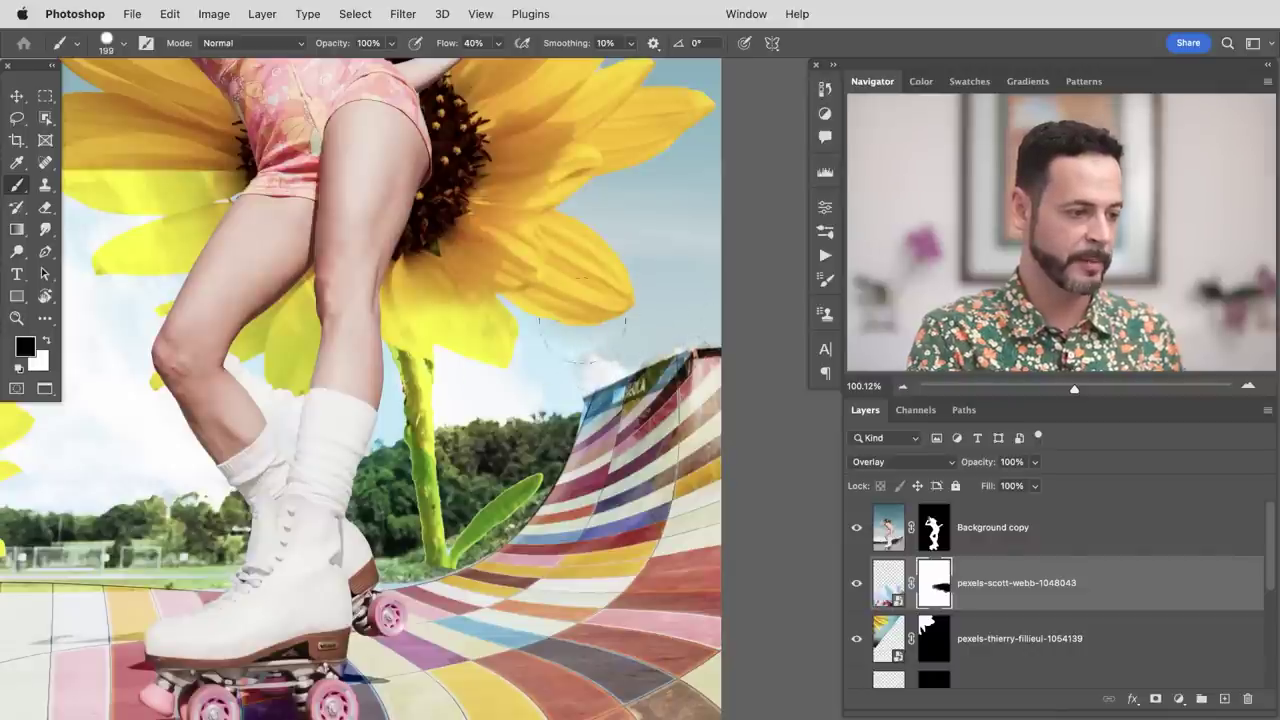
{"action": "left_click_drag", "start_coordinate": [582, 321], "coordinate": [515, 359]}
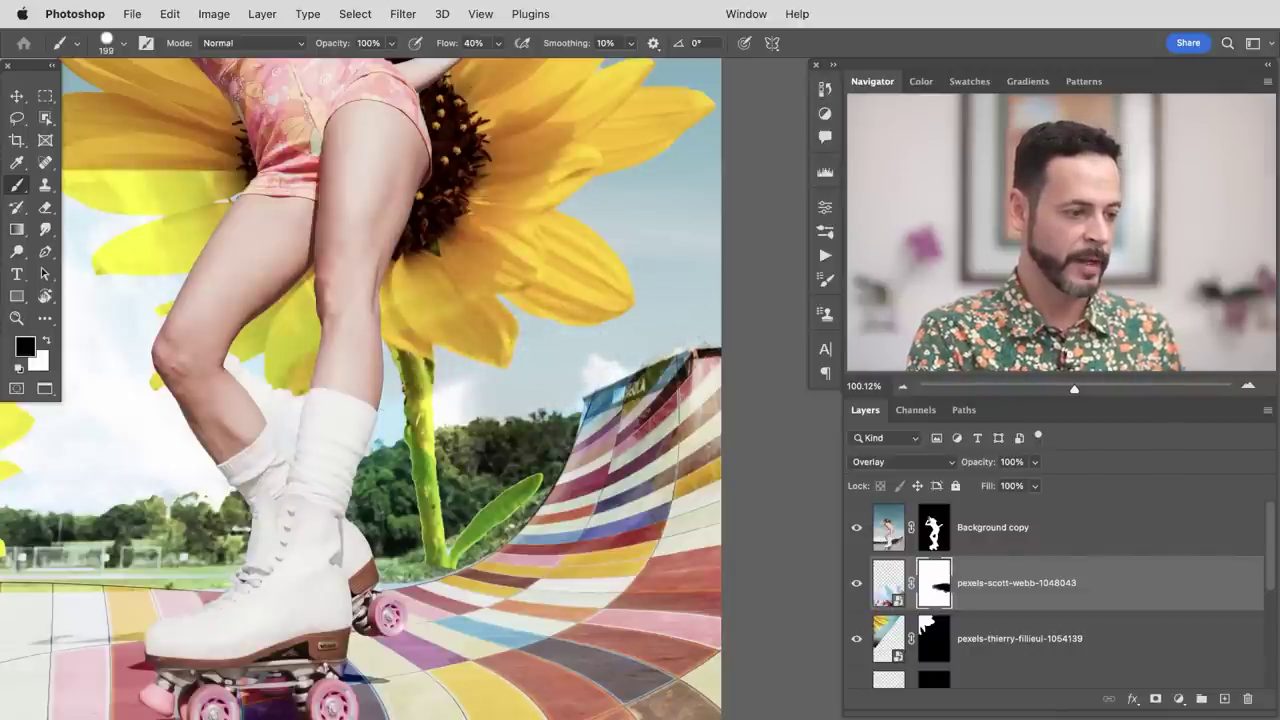
- Paint the tile layer's mask black with a large soft brush over the remaining sky, sunflowers and trees, and toggle the layer's visibility to compare
{"action": "mouse_move", "coordinate": [409, 316]}
{"action": "left_mouse_down"}
{"action": "mouse_move", "coordinate": [285, 332]}
{"action": "mouse_move", "coordinate": [321, 416]}
{"action": "mouse_move", "coordinate": [462, 398]}
{"action": "mouse_move", "coordinate": [452, 366]}
{"action": "left_mouse_up"}
{"action": "left_click_drag", "start_coordinate": [370, 310], "coordinate": [230, 270]}
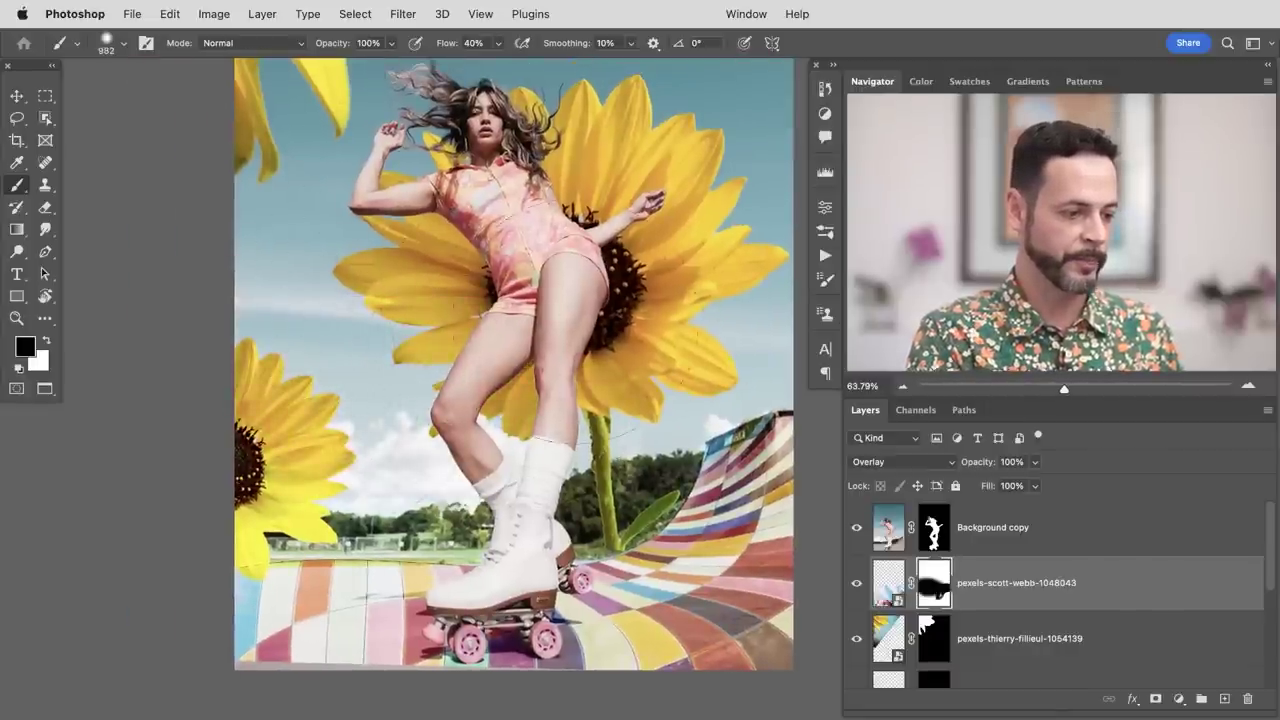
{"action": "left_click", "coordinate": [855, 584]}
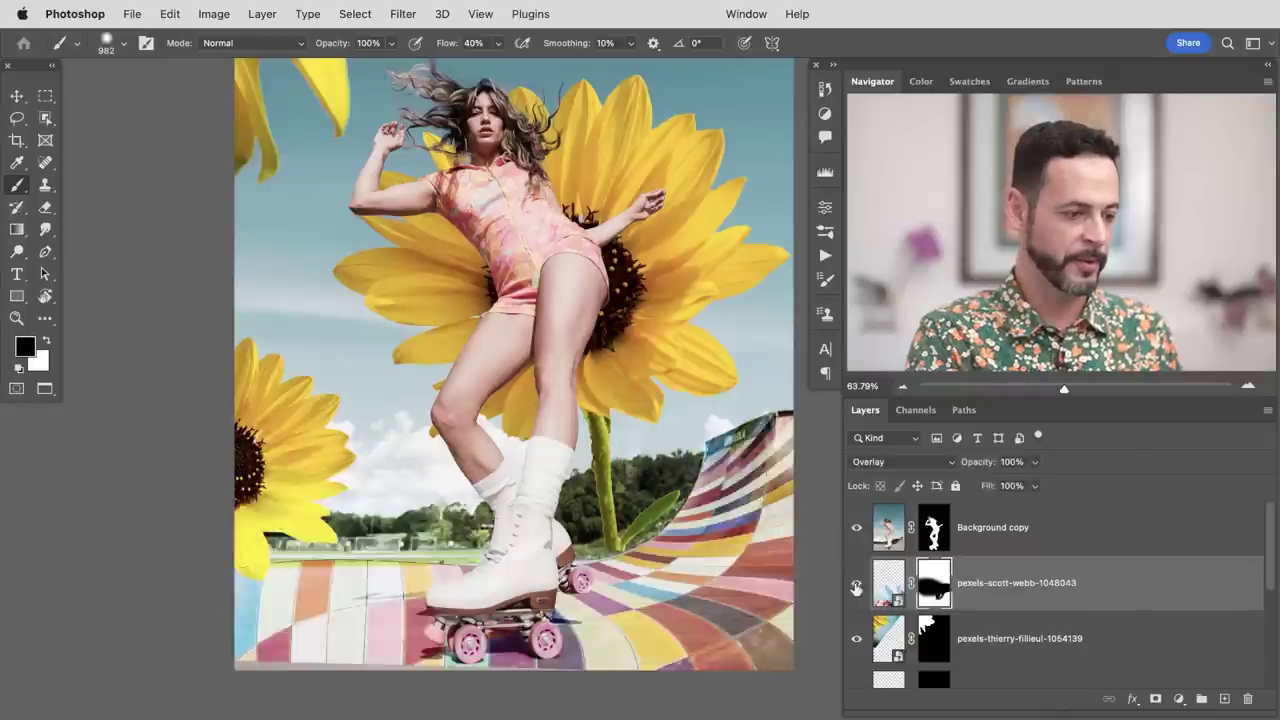
{"action": "left_click_drag", "start_coordinate": [650, 440], "coordinate": [583, 487]}
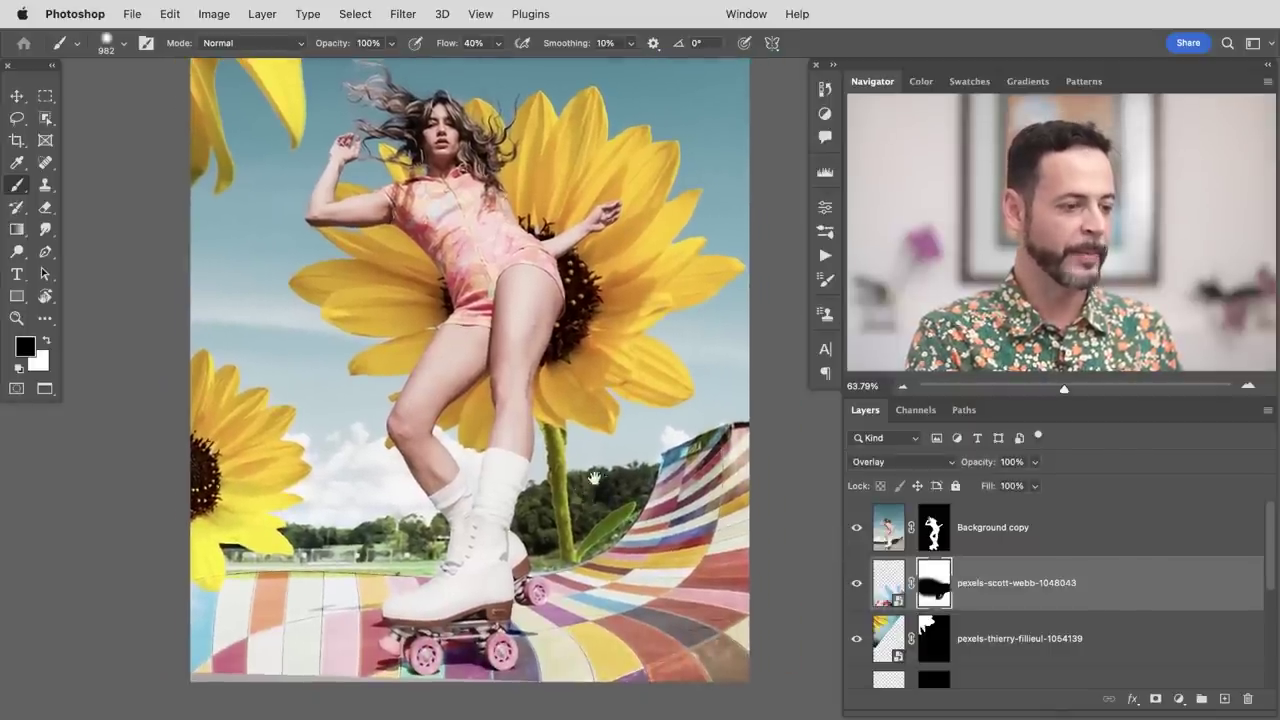